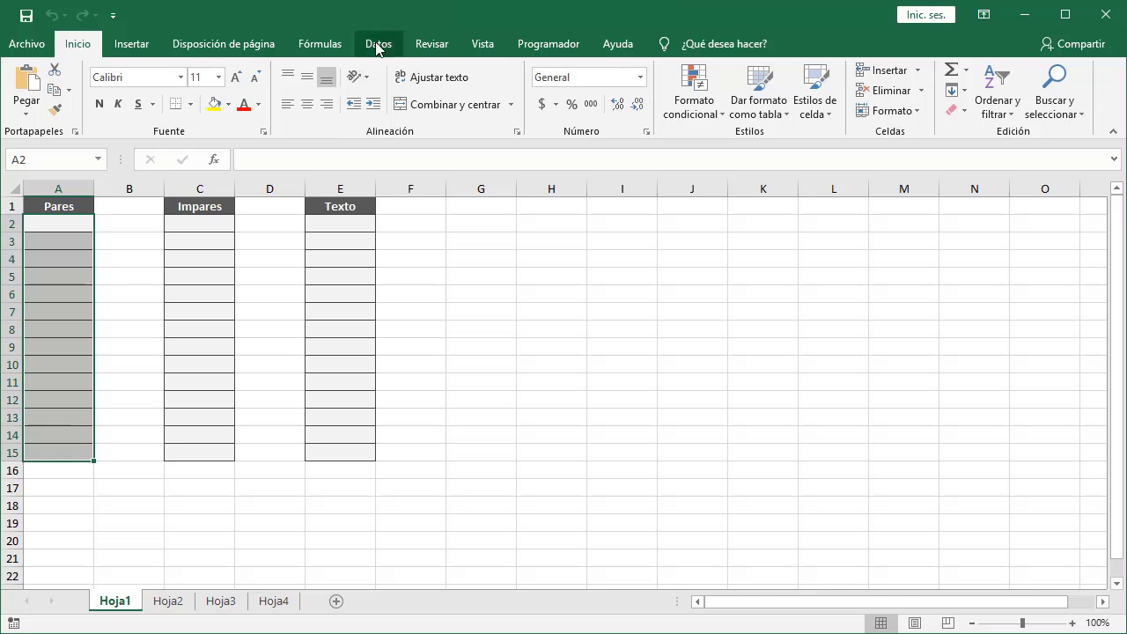
# Apply a custom data validation rule with the formula =ES.PAR(A2) to the selected Pares cells A2:A15.
pyautogui.click(376, 43)
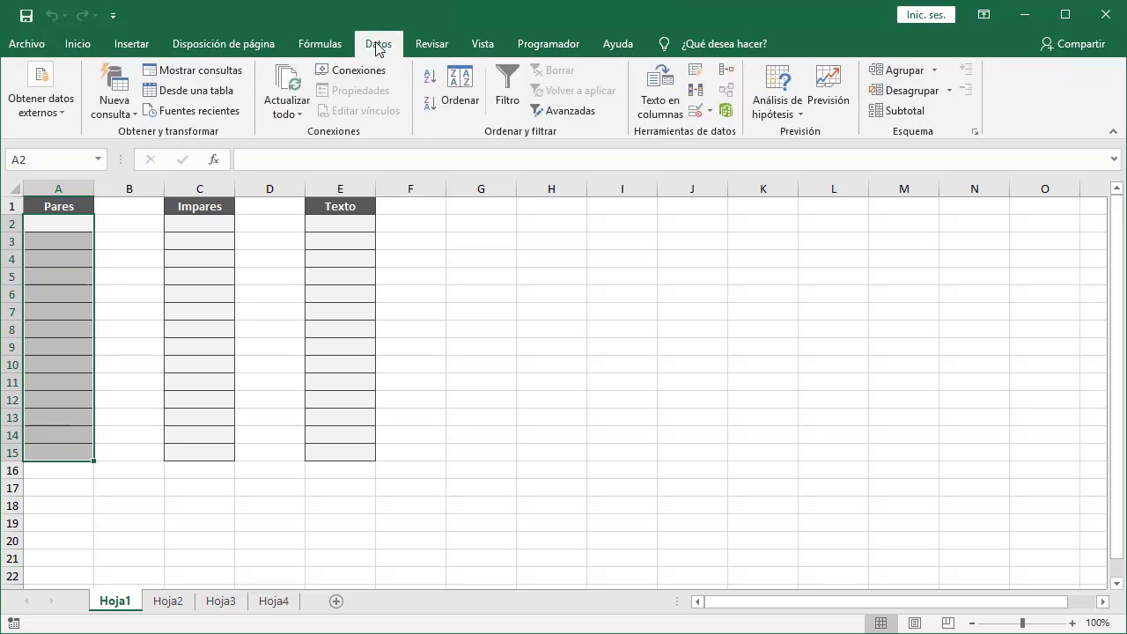
pyautogui.click(694, 110)
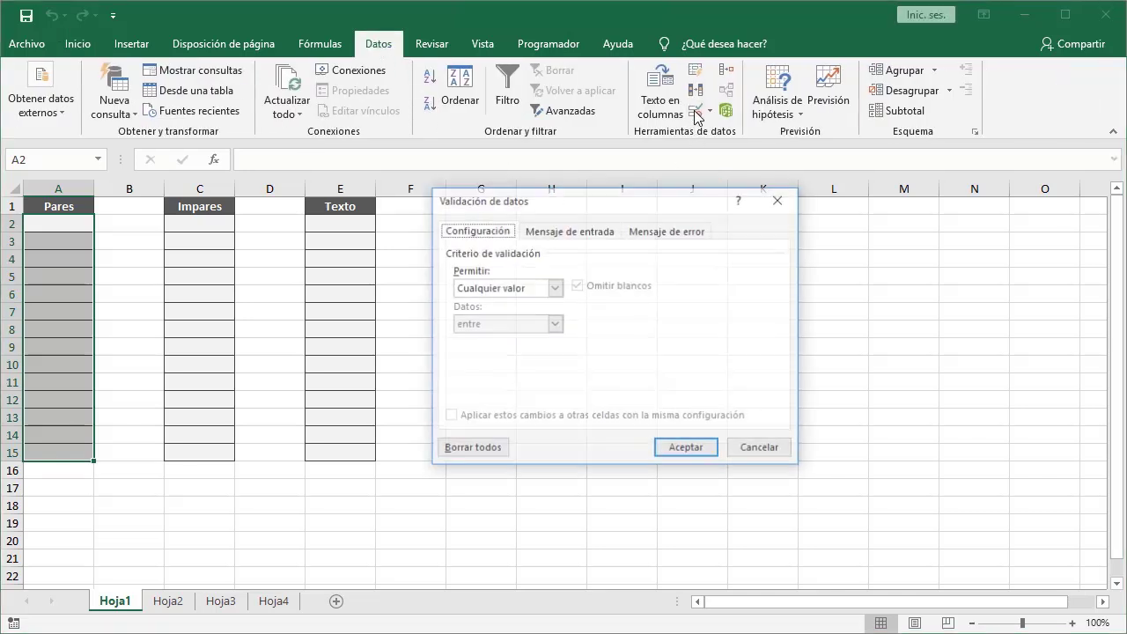
pyautogui.click(554, 288)
pyautogui.click(539, 384)
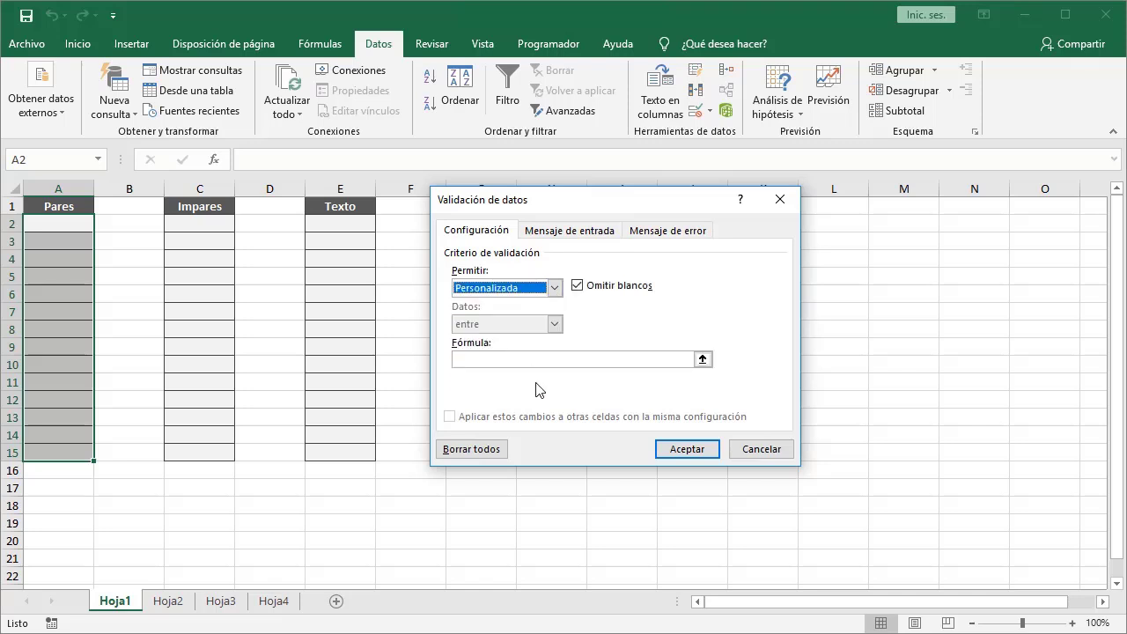
pyautogui.click(549, 360)
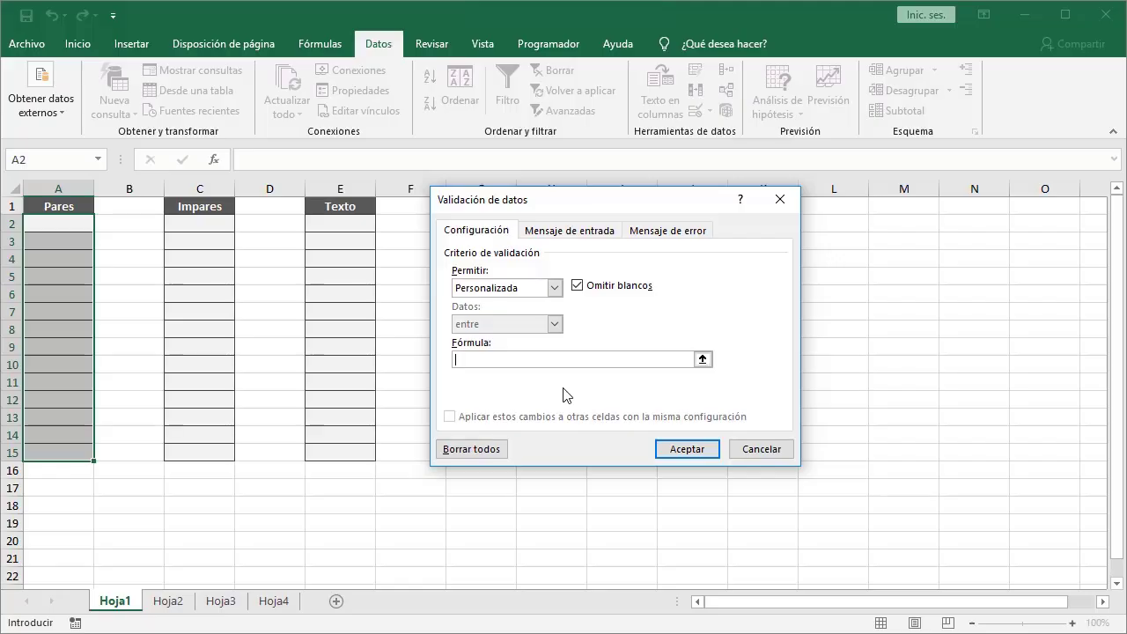
pyautogui.write('=')
pyautogui.write('ES.PAR(A2)')
pyautogui.click(668, 450)
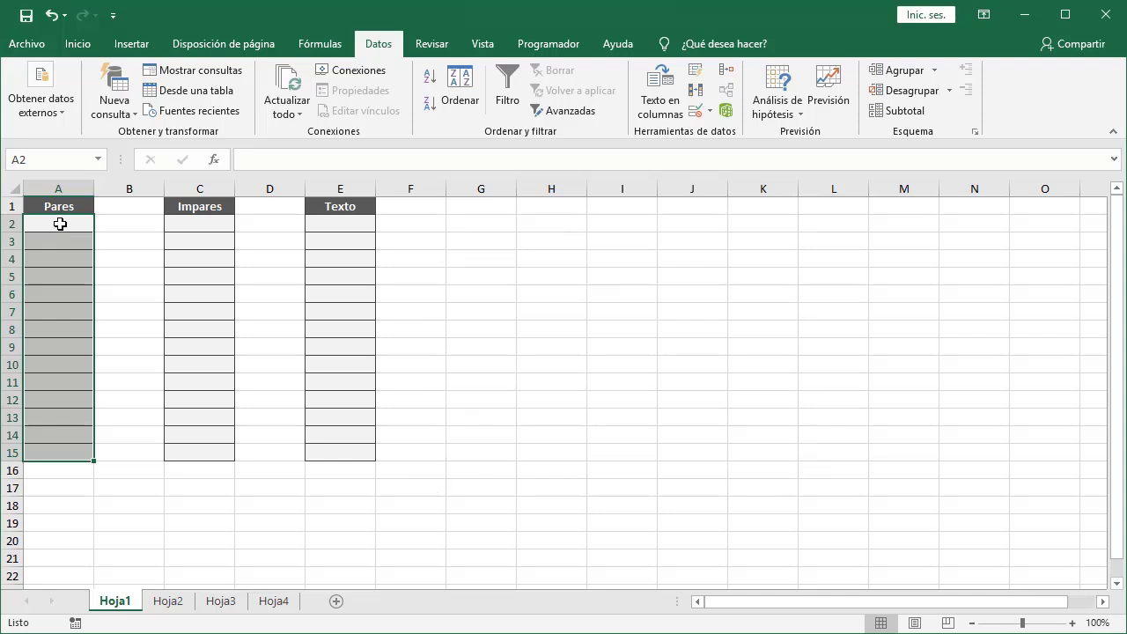
# Enter 2 in cell A2 of the Pares column.
pyautogui.click(56, 222)
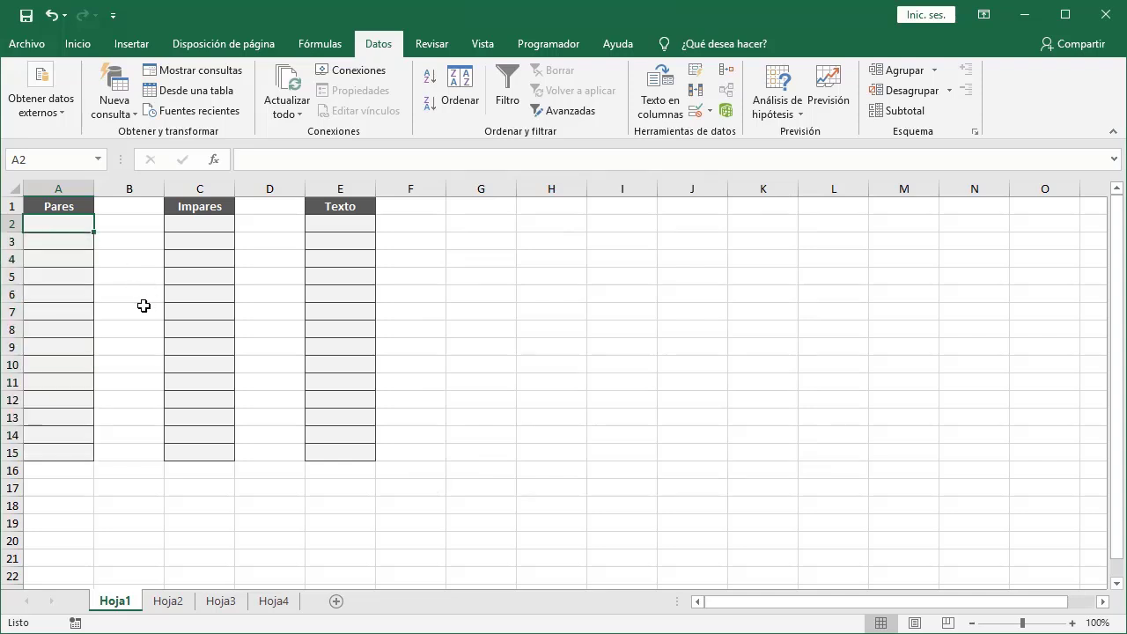
pyautogui.write('2')
pyautogui.press('Return')
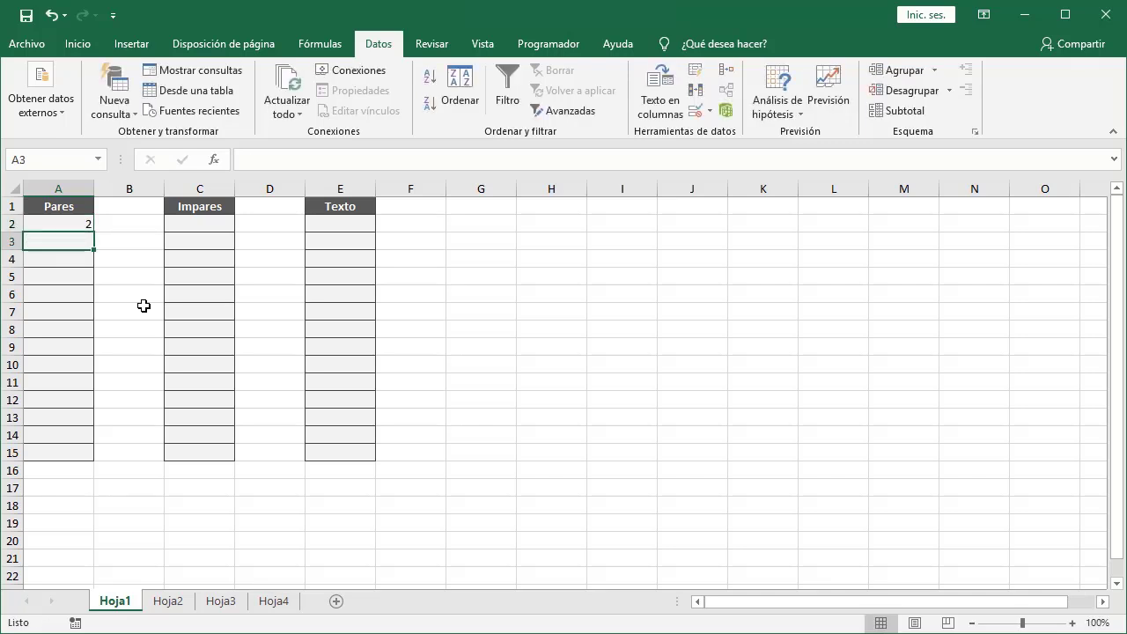
# Try entering the odd number 3 in A3 and cancel the rejected entry.
pyautogui.write('3')
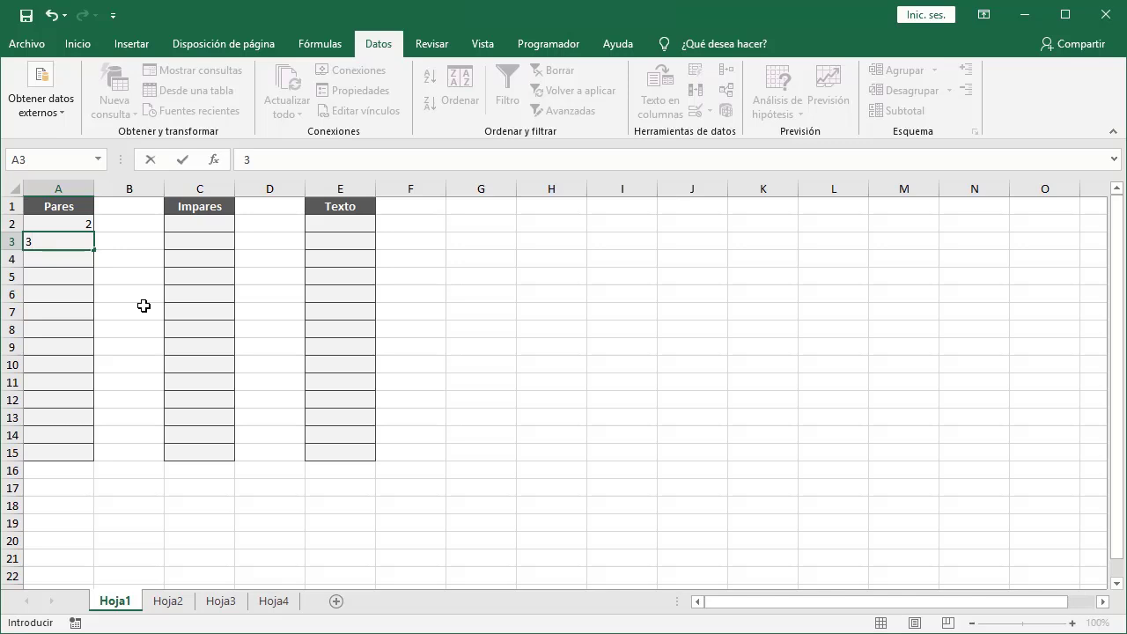
pyautogui.press('Return')
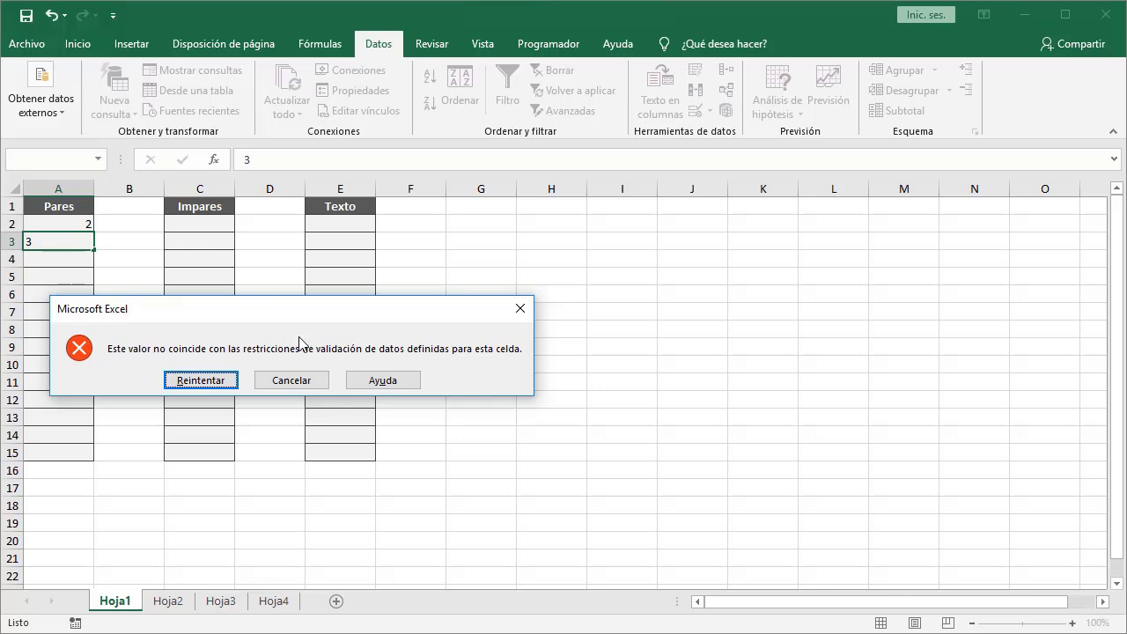
pyautogui.click(293, 380)
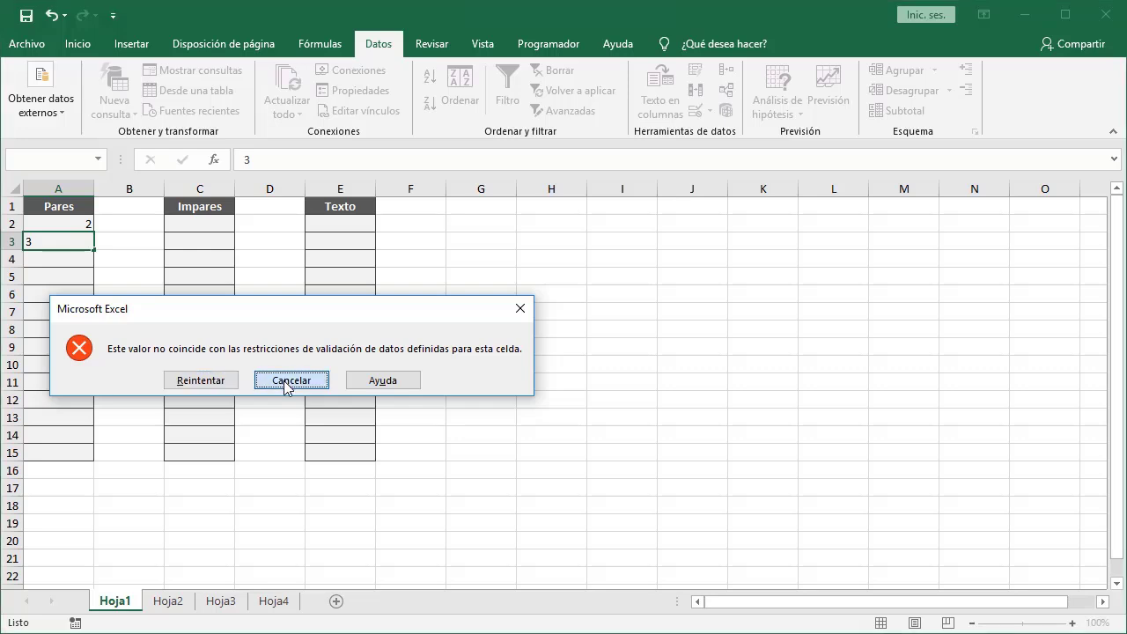
# Enter 4 in cell A3.
pyautogui.write('4')
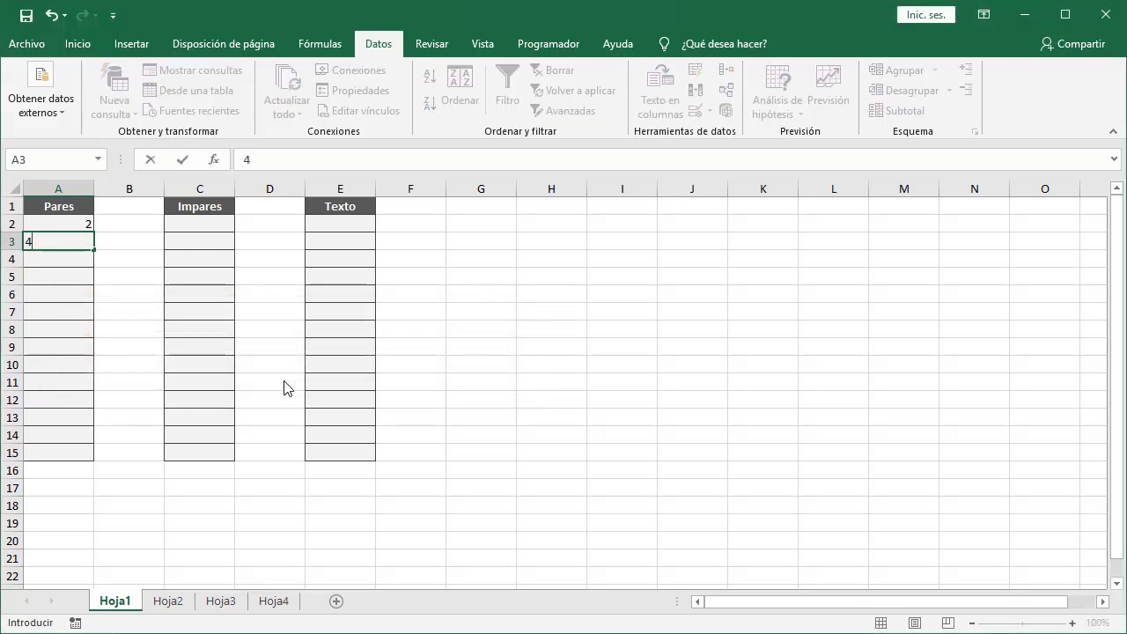
pyautogui.press('Return')
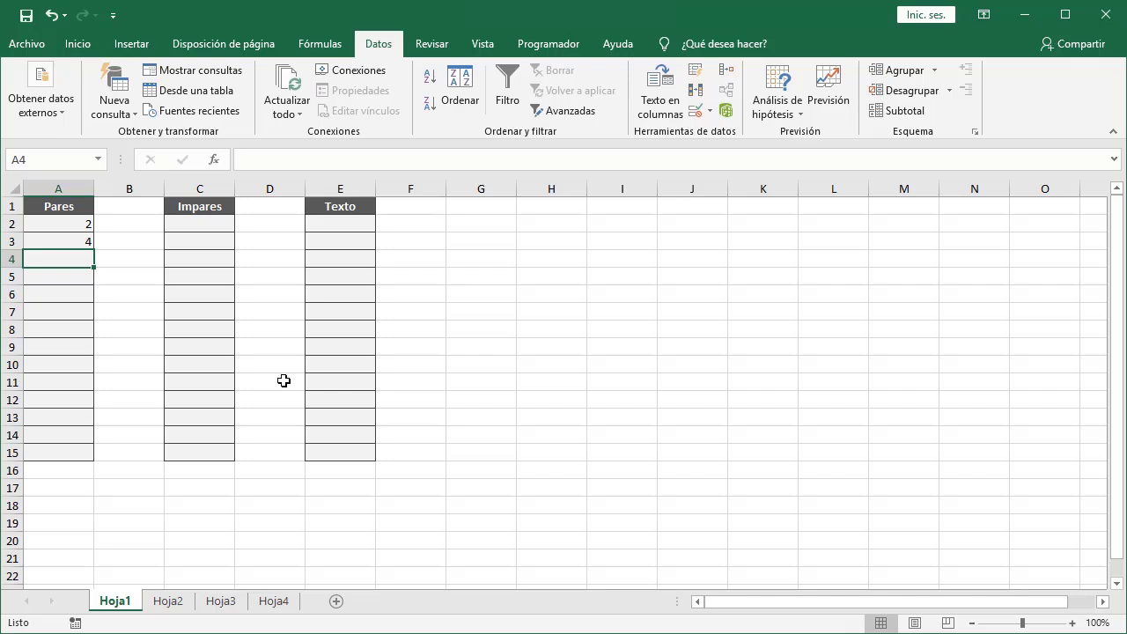
# Select the Impares cells C2:C15 and apply a custom data validation rule with the formula =ES.IMPAR(C2).
pyautogui.click(212, 223)
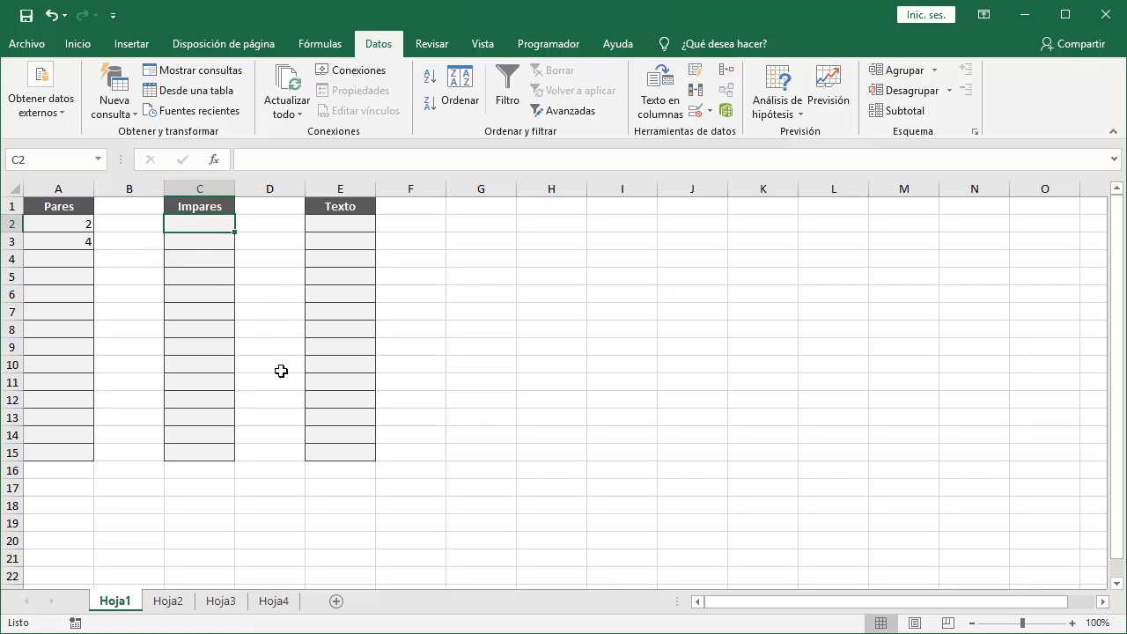
pyautogui.keyDown('shift'); pyautogui.click(221, 452); pyautogui.keyUp('shift')
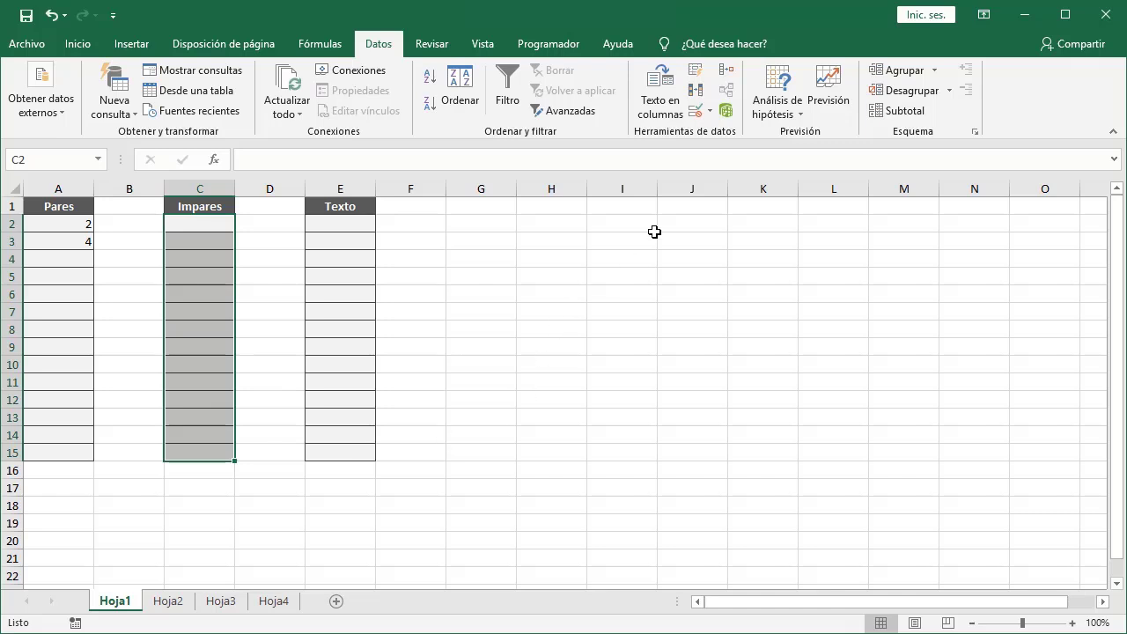
pyautogui.click(696, 111)
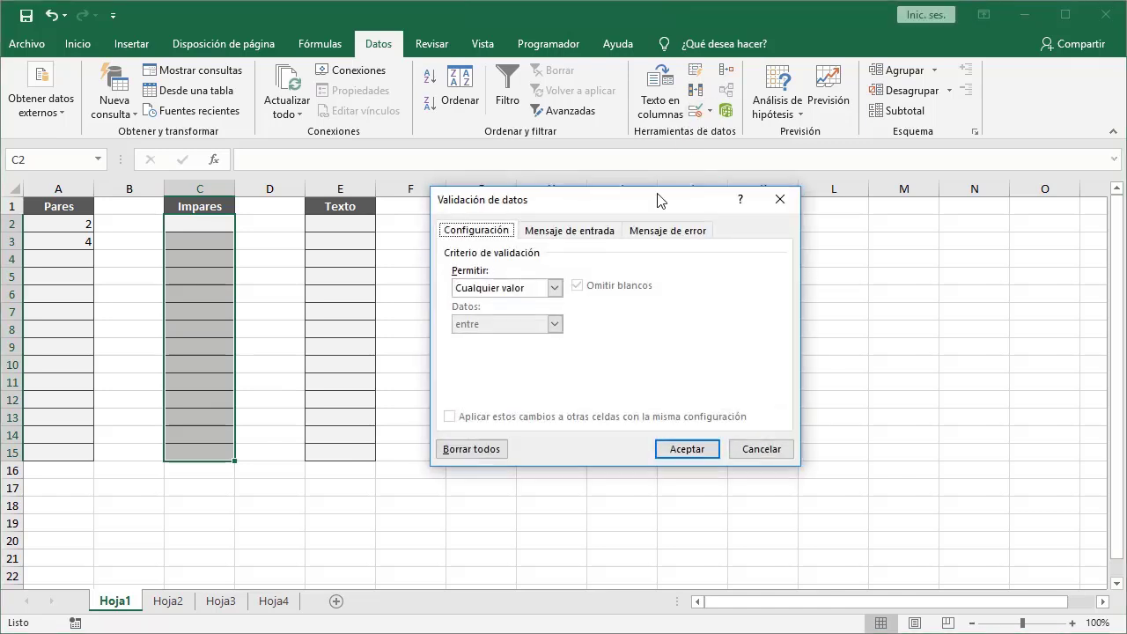
pyautogui.click(555, 288)
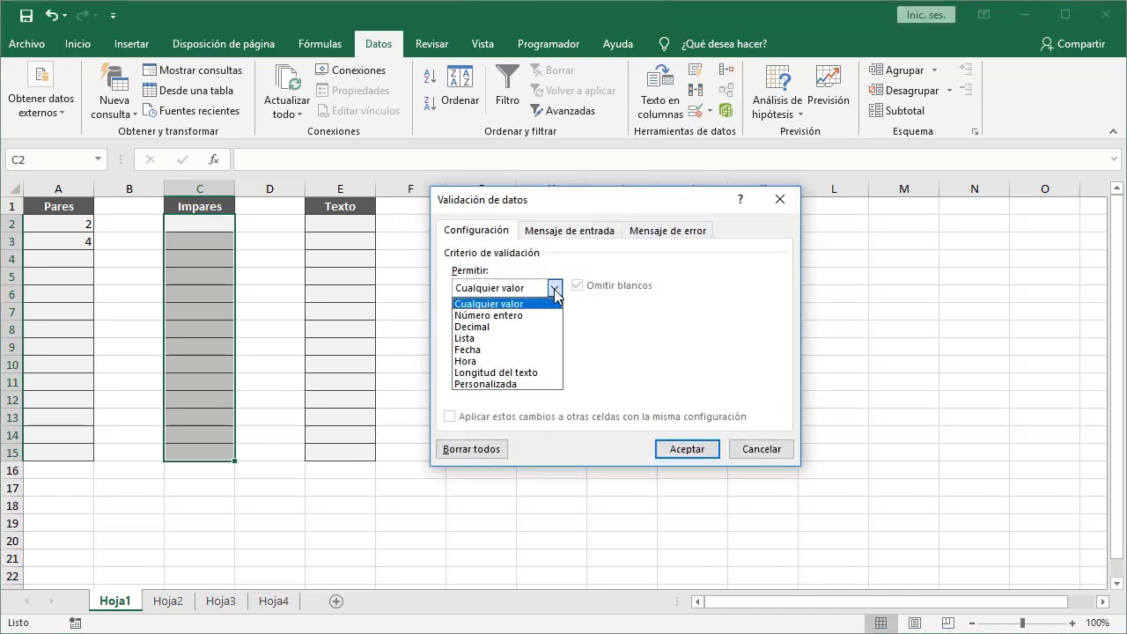
pyautogui.click(534, 384)
pyautogui.click(537, 360)
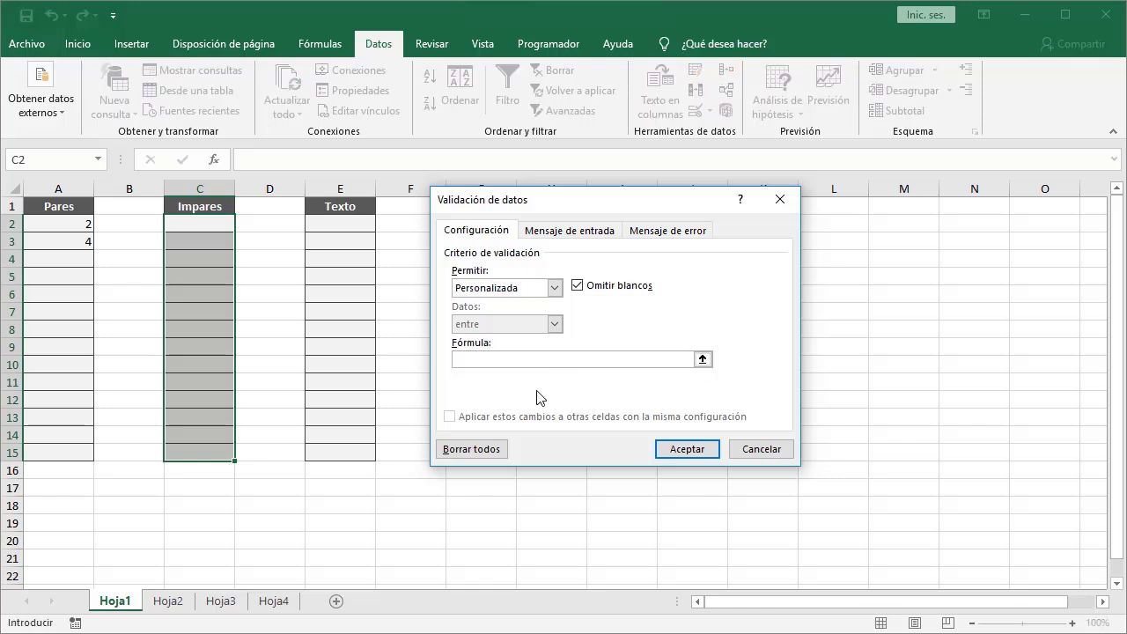
pyautogui.write('=ES.IMPAR(C2)')
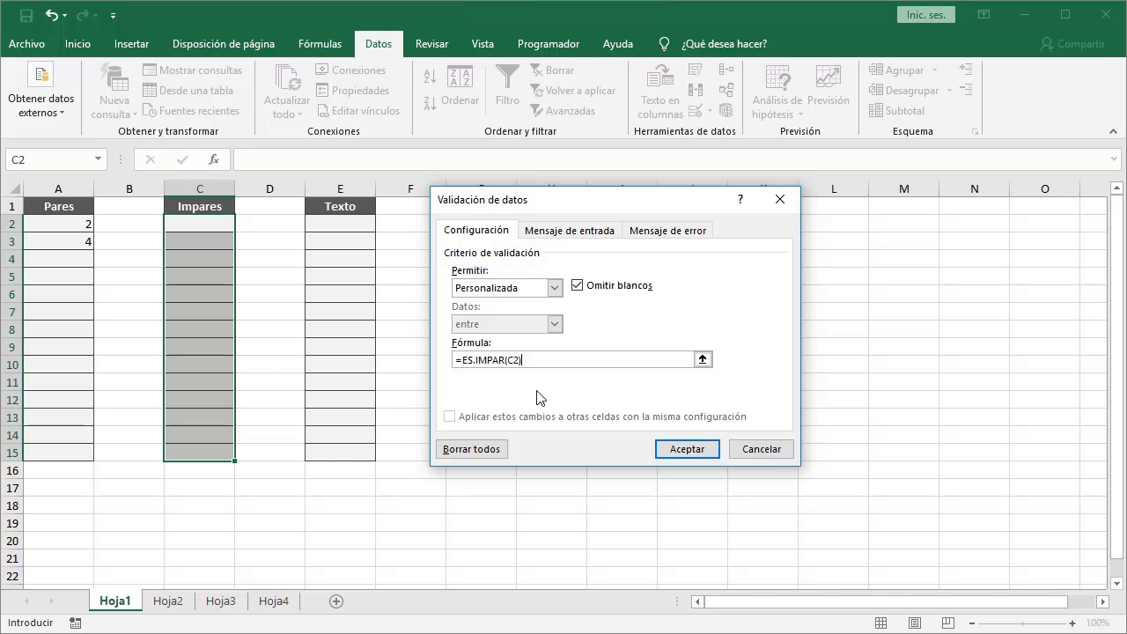
pyautogui.click(666, 450)
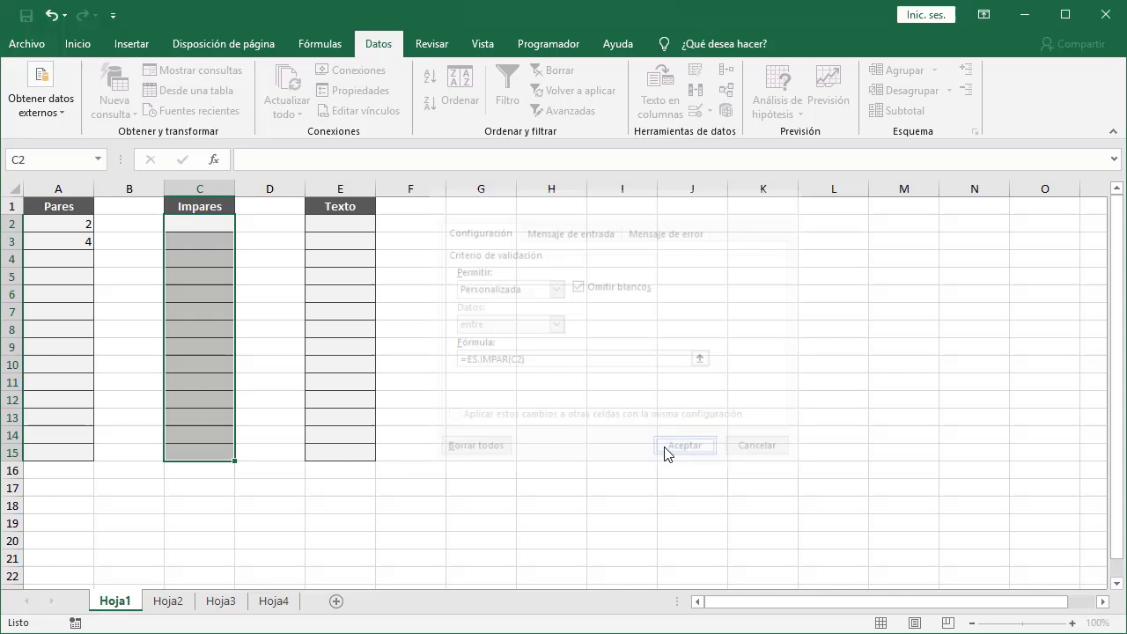
# Enter 1 in C2 and 3 in C3 of the Impares column.
pyautogui.click(207, 228)
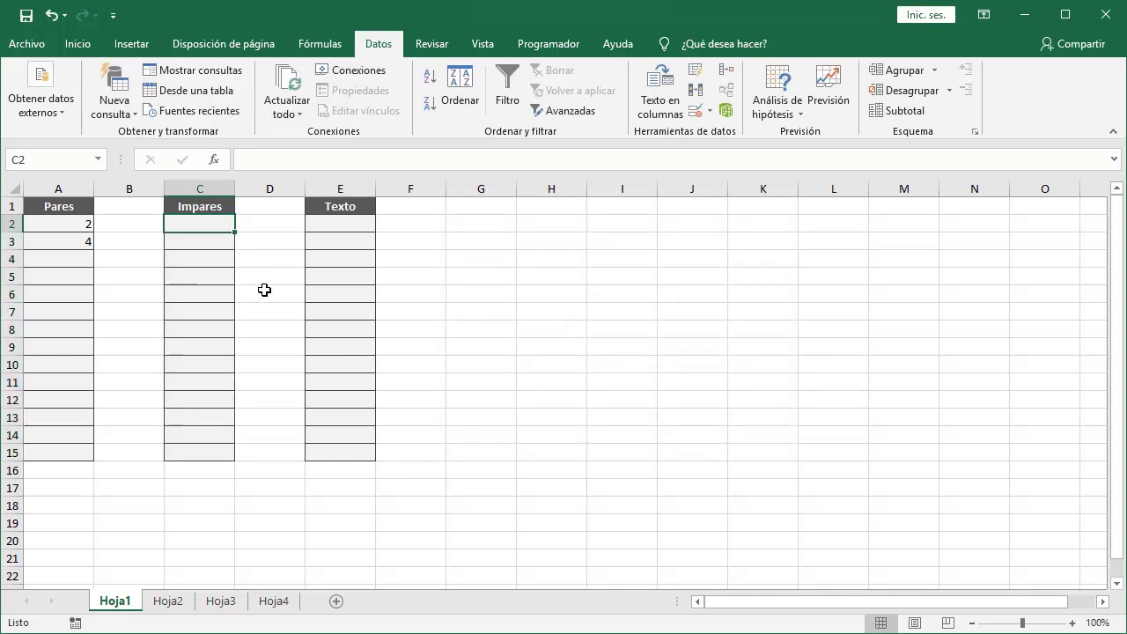
pyautogui.write('1')
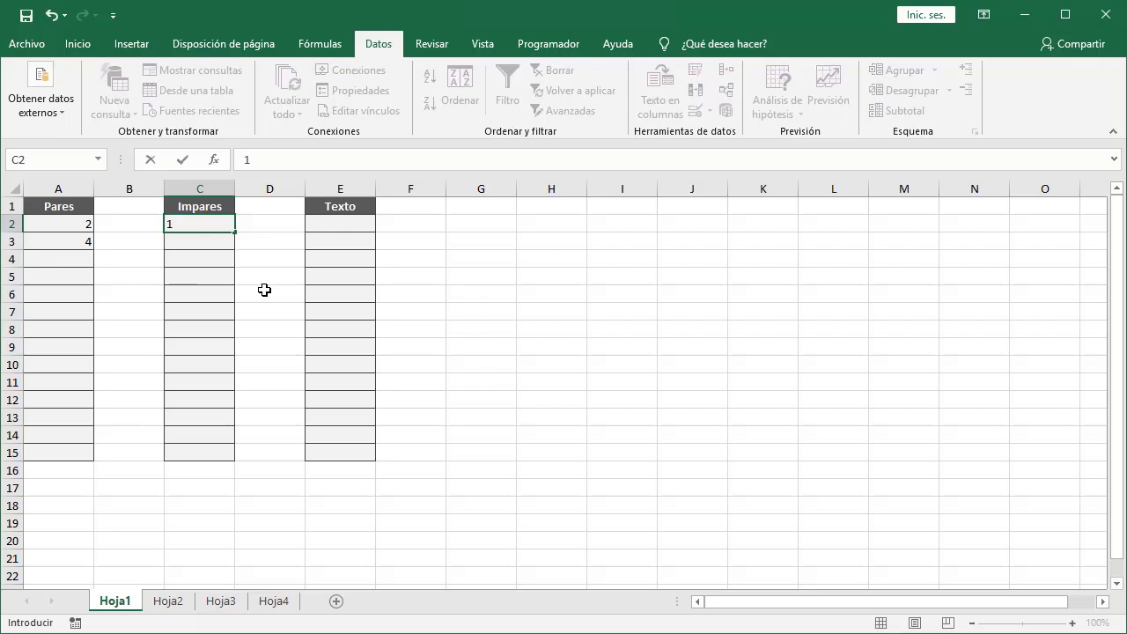
pyautogui.press('Return')
pyautogui.write('3')
pyautogui.press('Return')
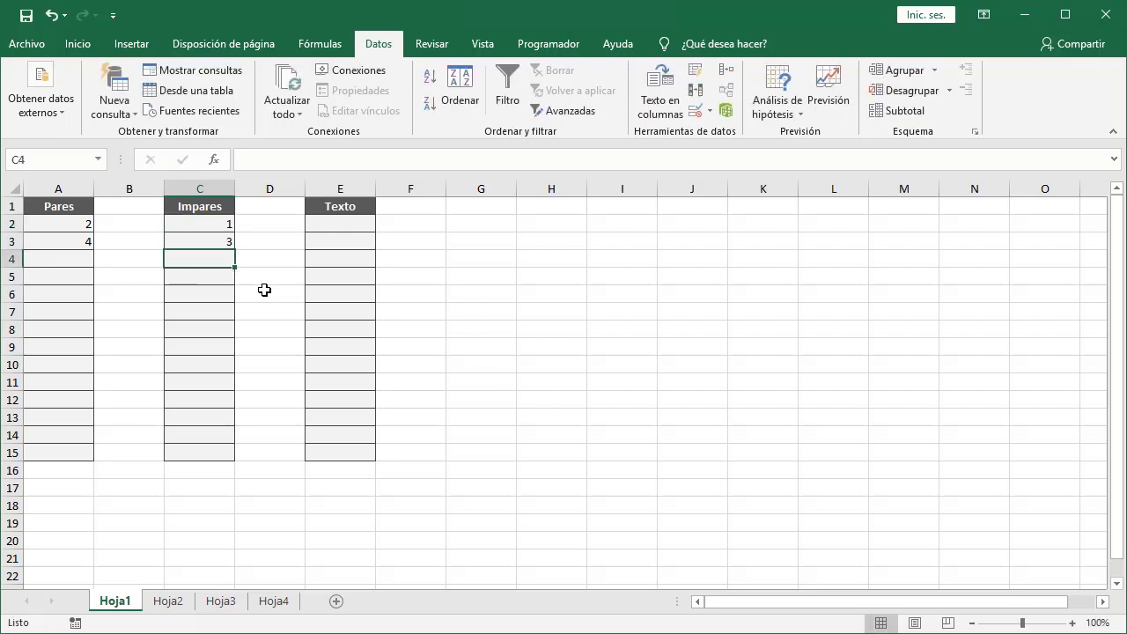
# Try entering the even number 4 in C4 and cancel the rejected entry.
pyautogui.write('4')
pyautogui.press('Return')
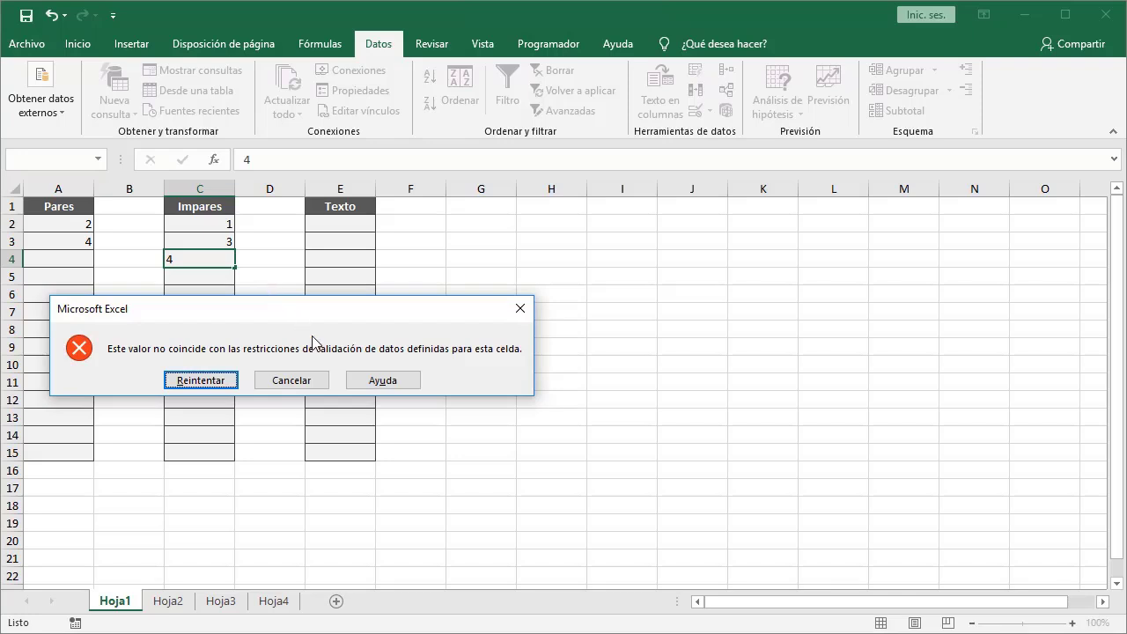
pyautogui.click(300, 380)
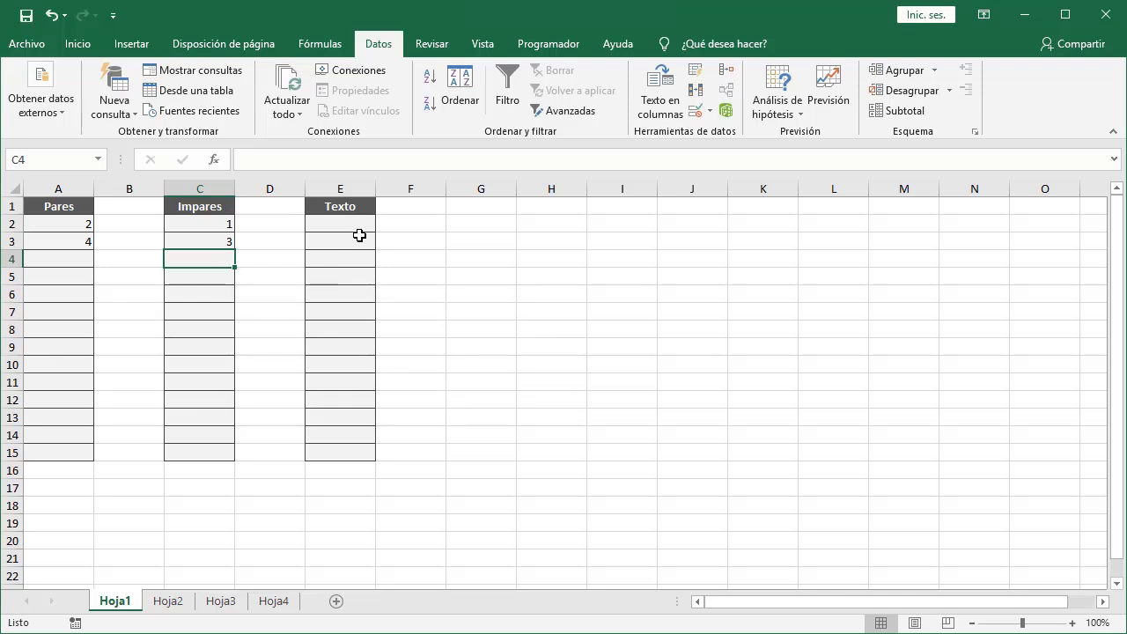
# Select the Texto cells E2:E15 and apply a custom data validation rule with the formula =ESTEXTO(E2).
pyautogui.click(359, 225)
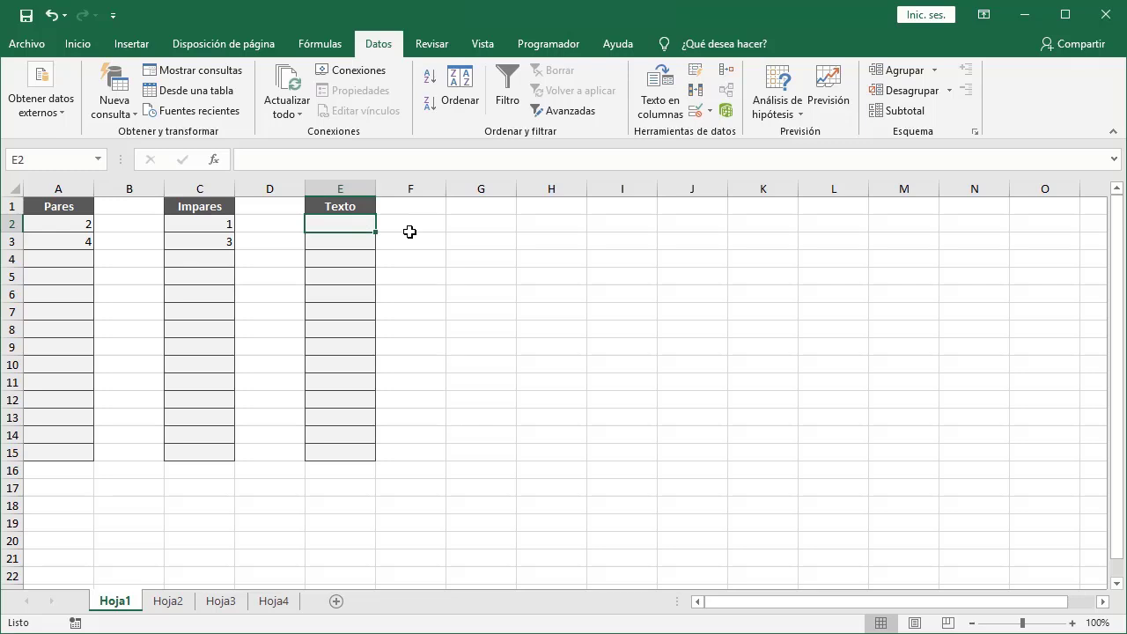
pyautogui.keyDown('shift'); pyautogui.click(365, 452); pyautogui.keyUp('shift')
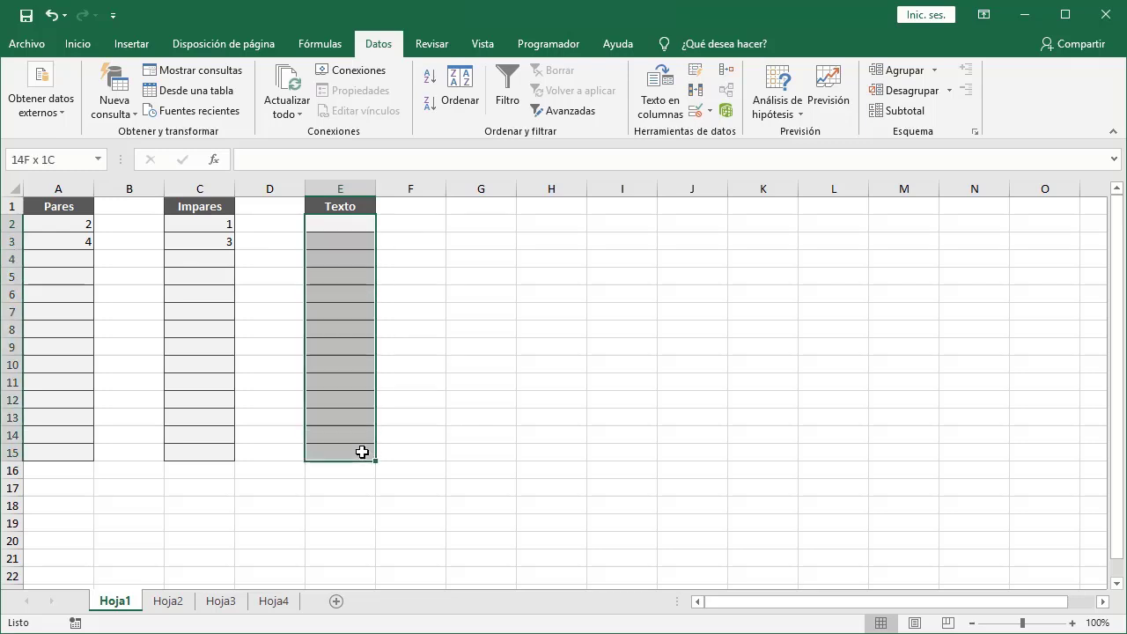
pyautogui.click(697, 113)
pyautogui.click(554, 288)
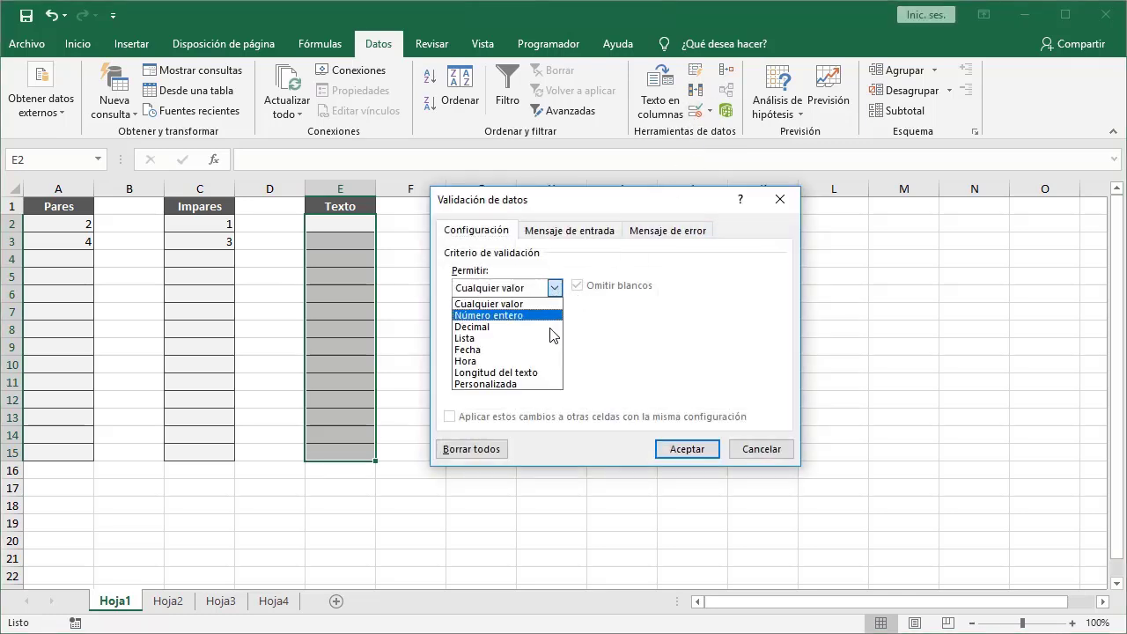
pyautogui.click(540, 387)
pyautogui.click(546, 360)
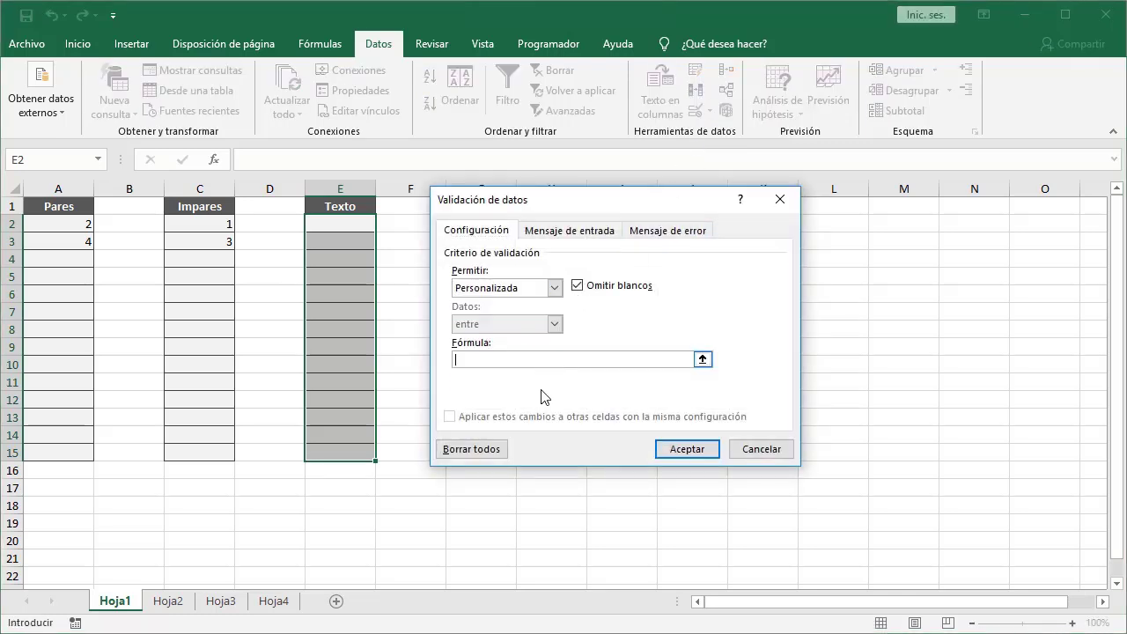
pyautogui.write('=ESTEXTO(E2)')
pyautogui.click(669, 451)
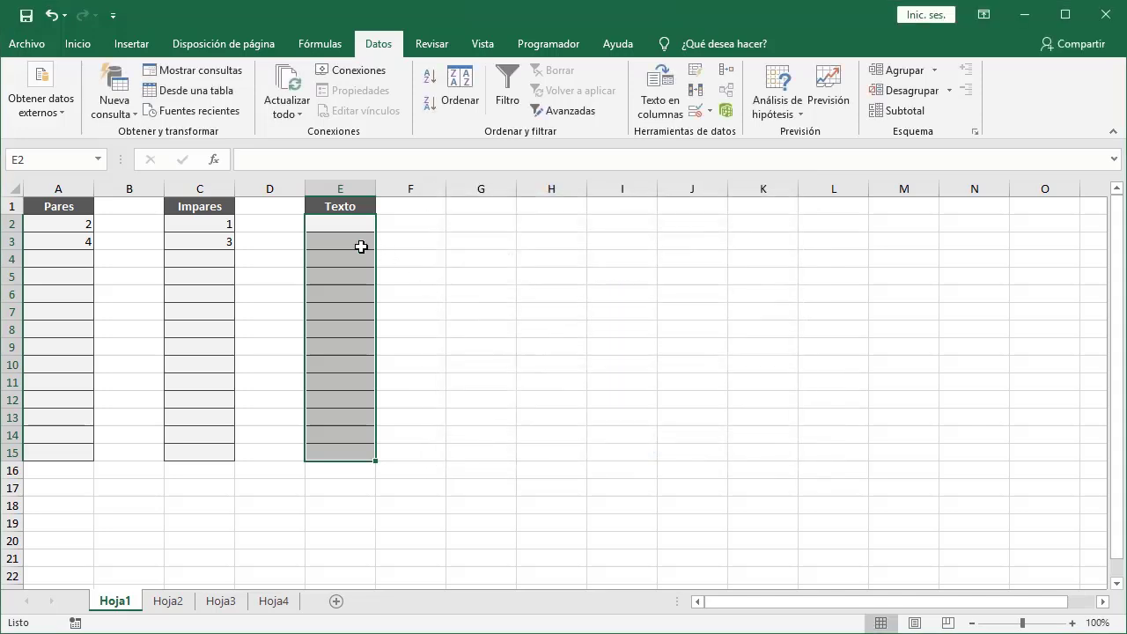
# Enter the text Excel in cell E2.
pyautogui.click(345, 227)
pyautogui.write('E')
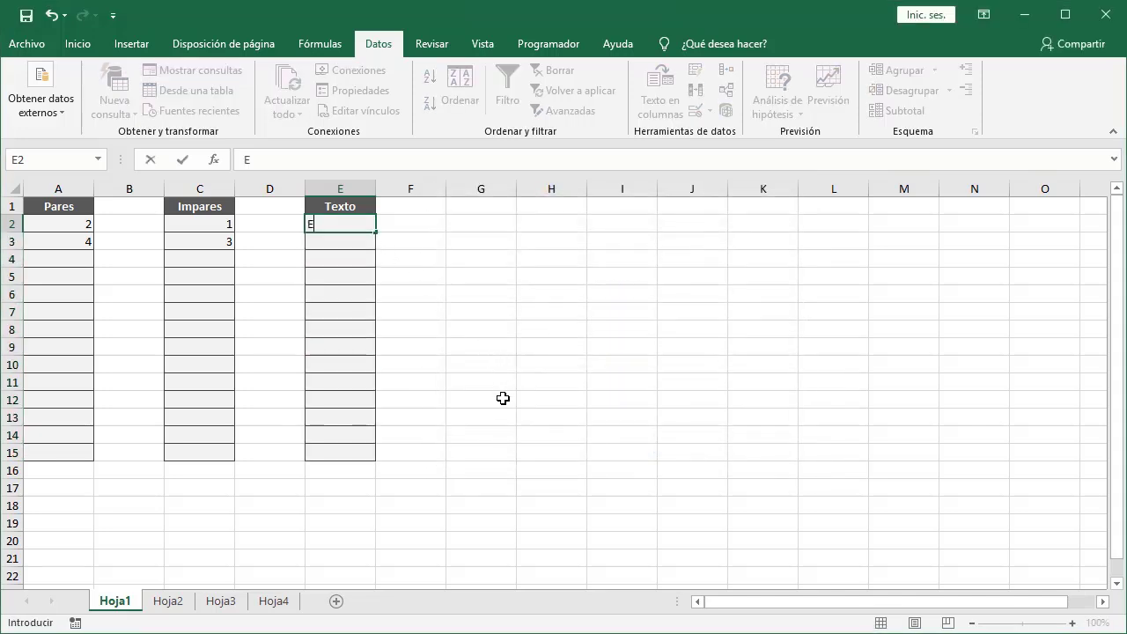
pyautogui.write('xcel')
pyautogui.press('Return')
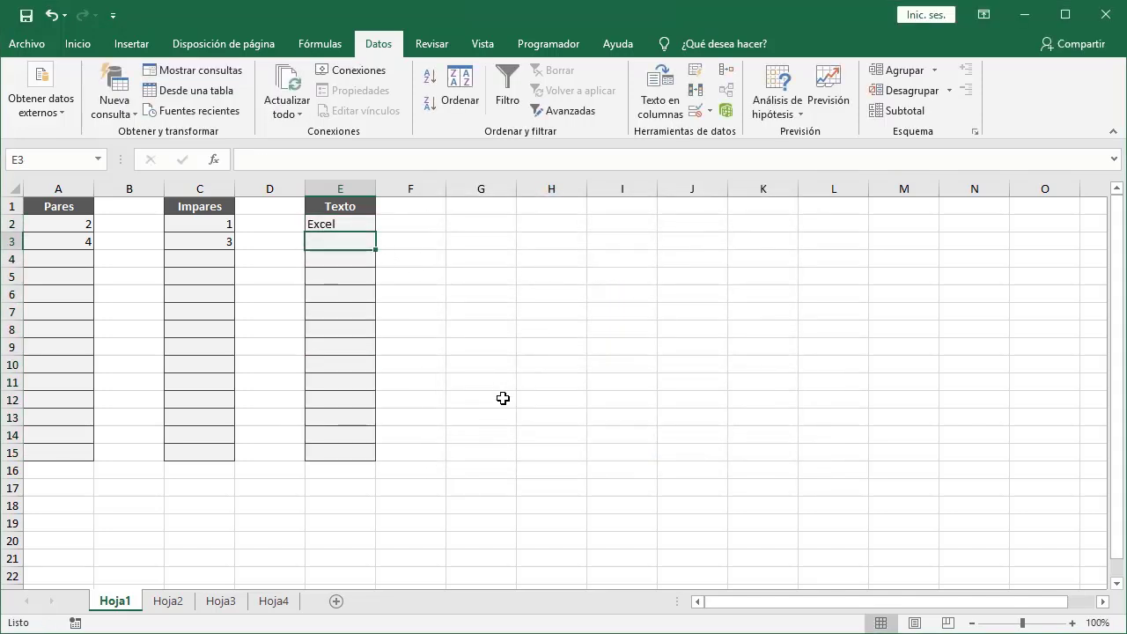
# Try entering the number 5 in E3 and cancel the rejected entry.
pyautogui.write('5')
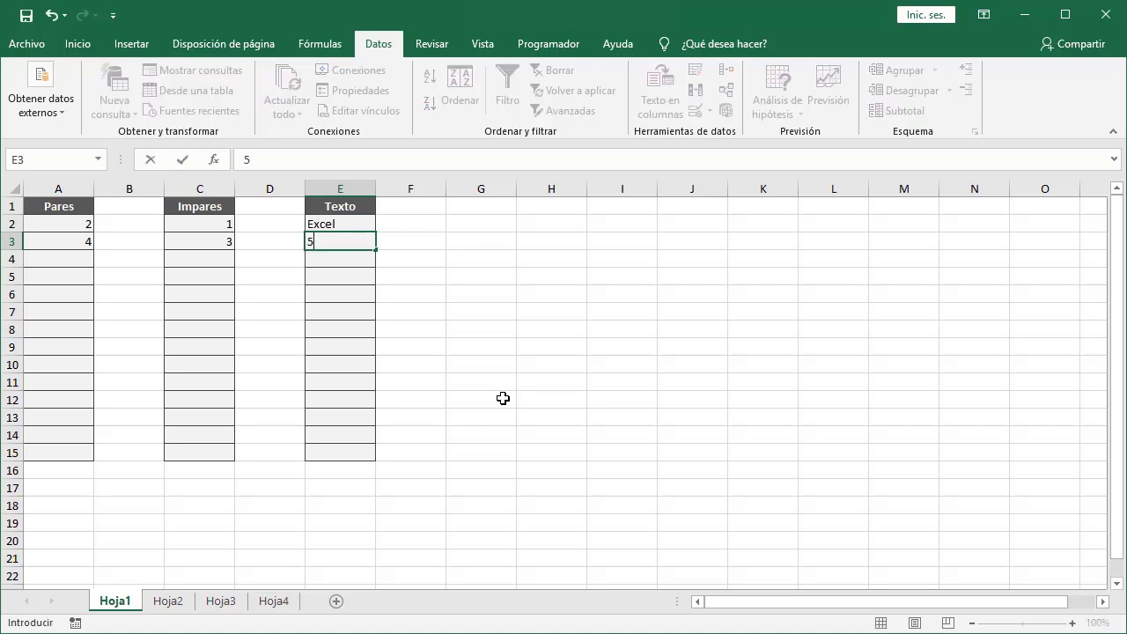
pyautogui.press('Return')
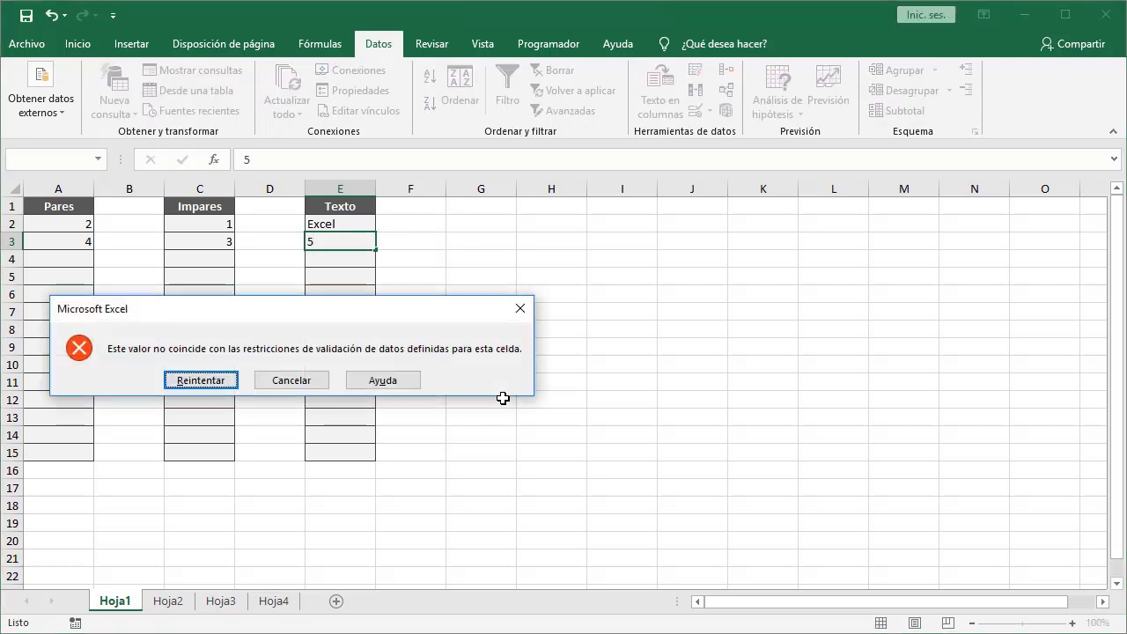
pyautogui.click(289, 381)
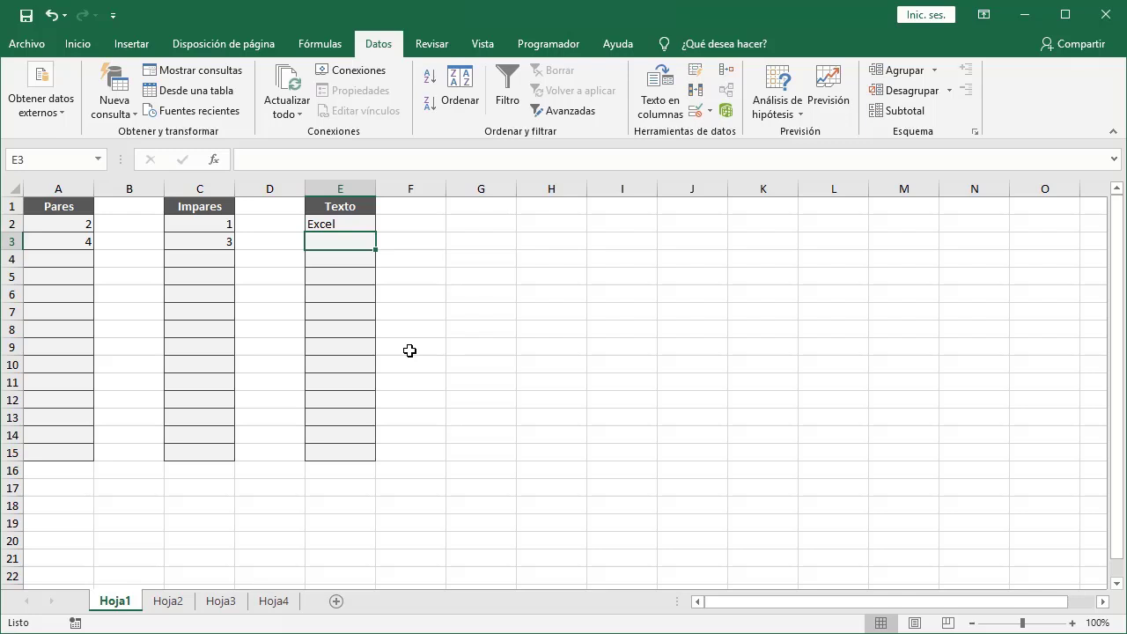
# Switch to the Hoja2 sheet.
pyautogui.click(175, 606)
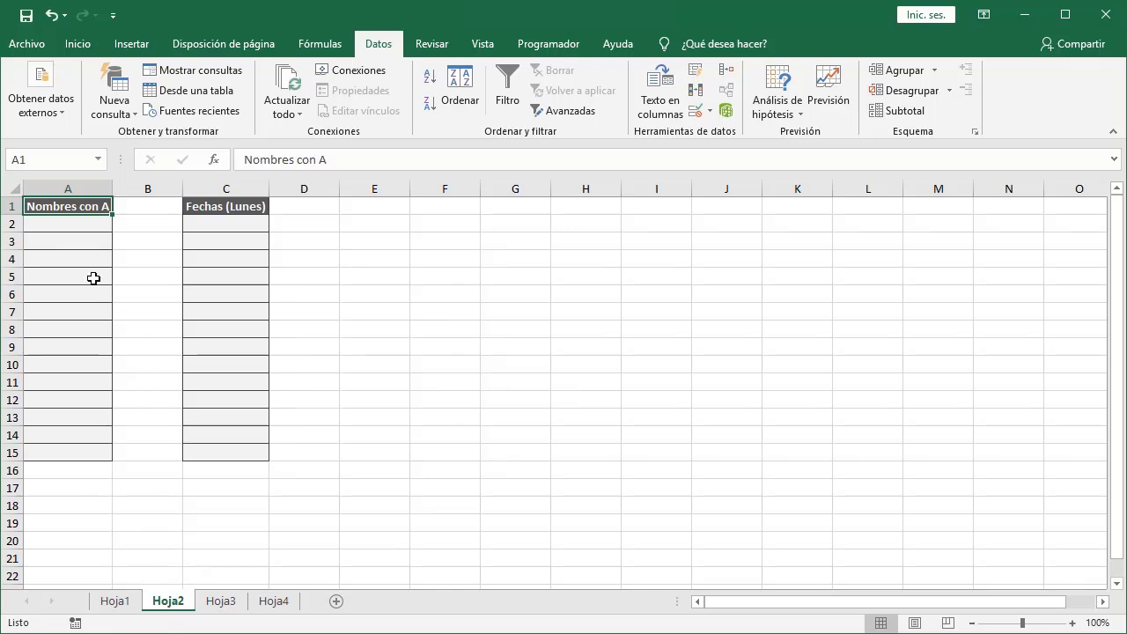
# Select the Nombres con A cells A2:A15 and apply a custom data validation rule with the formula =IZQUIERDA(A2)="A".
pyautogui.click(56, 224)
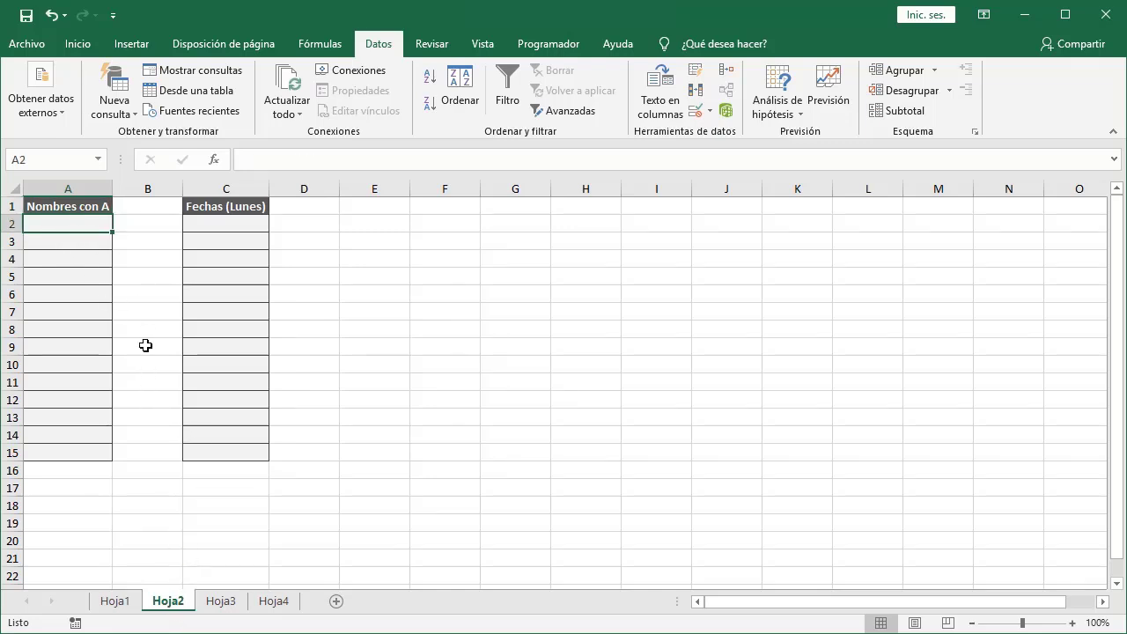
pyautogui.keyDown('shift'); pyautogui.click(86, 453); pyautogui.keyUp('shift')
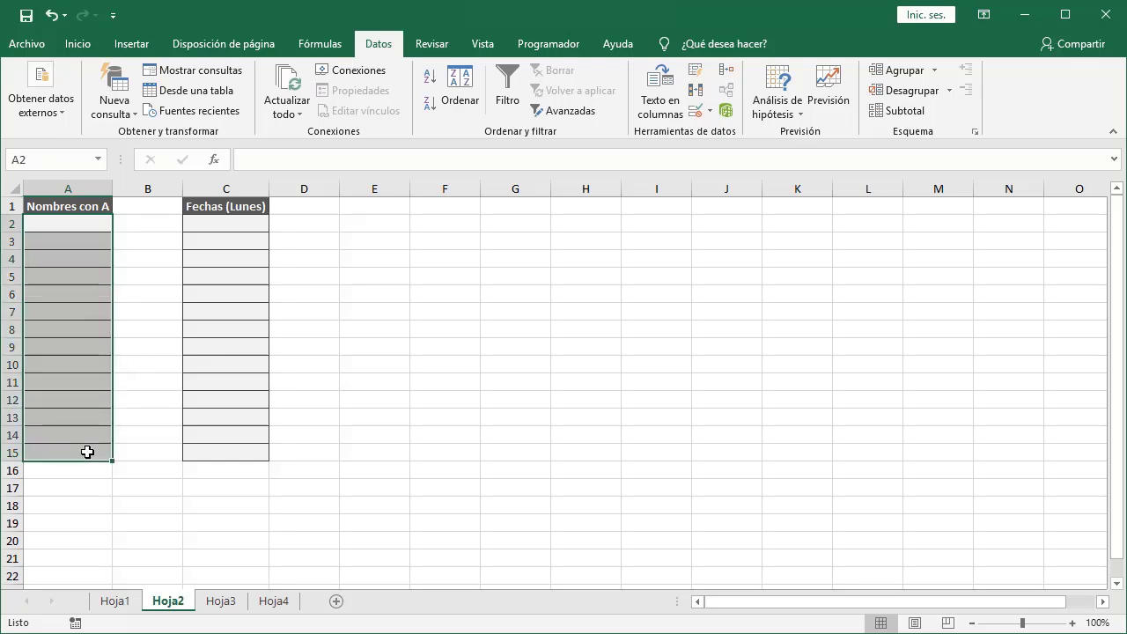
pyautogui.click(696, 110)
pyautogui.click(555, 288)
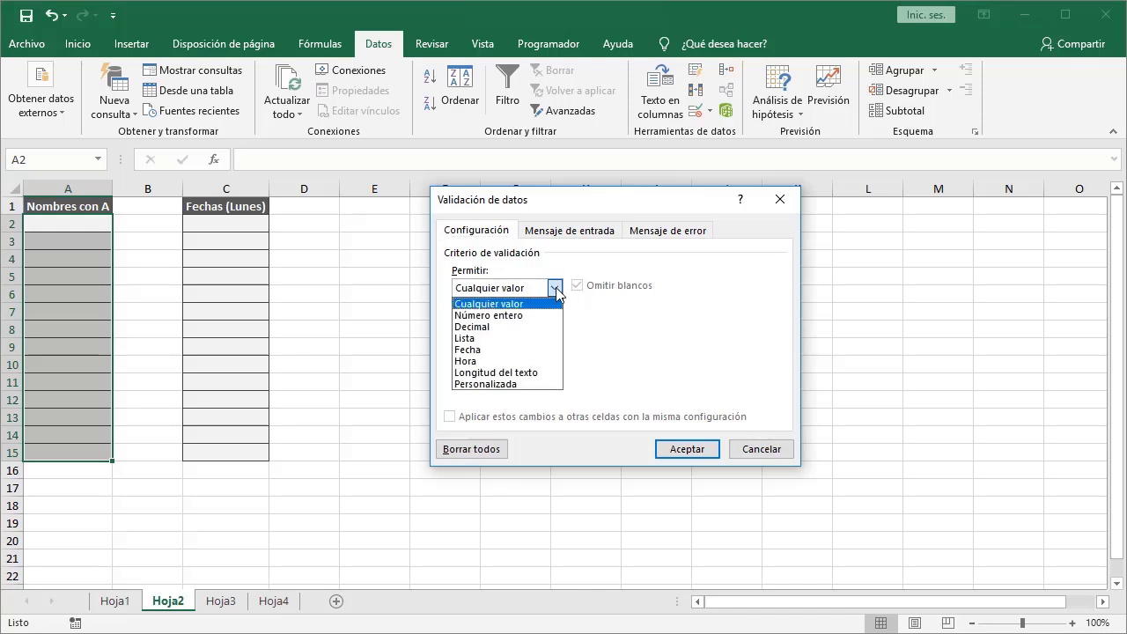
pyautogui.click(519, 384)
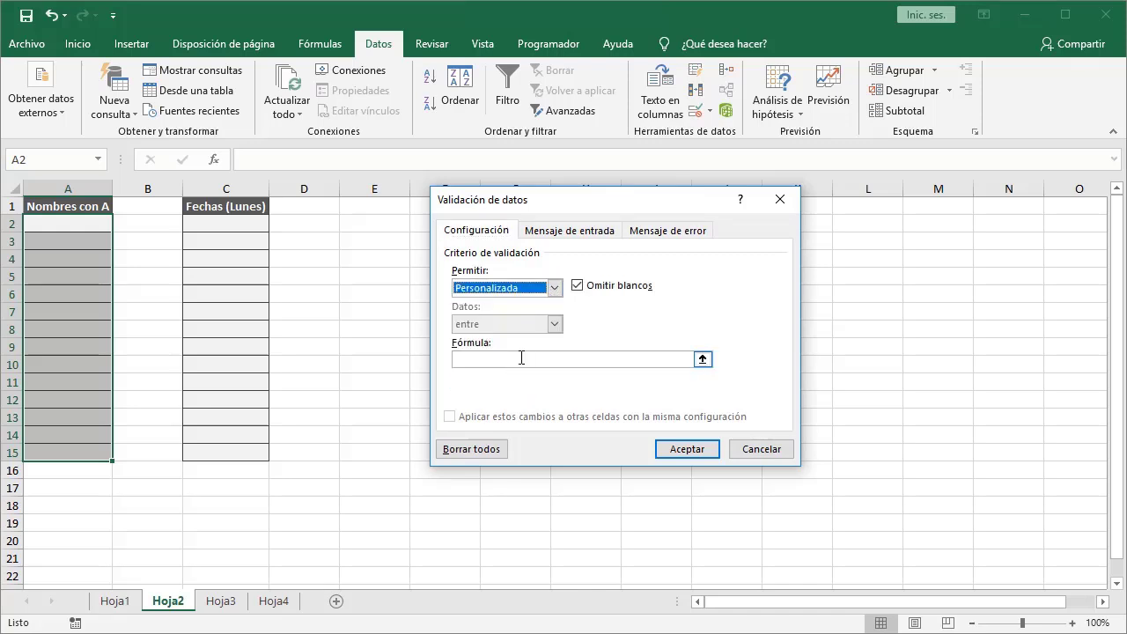
pyautogui.click(520, 358)
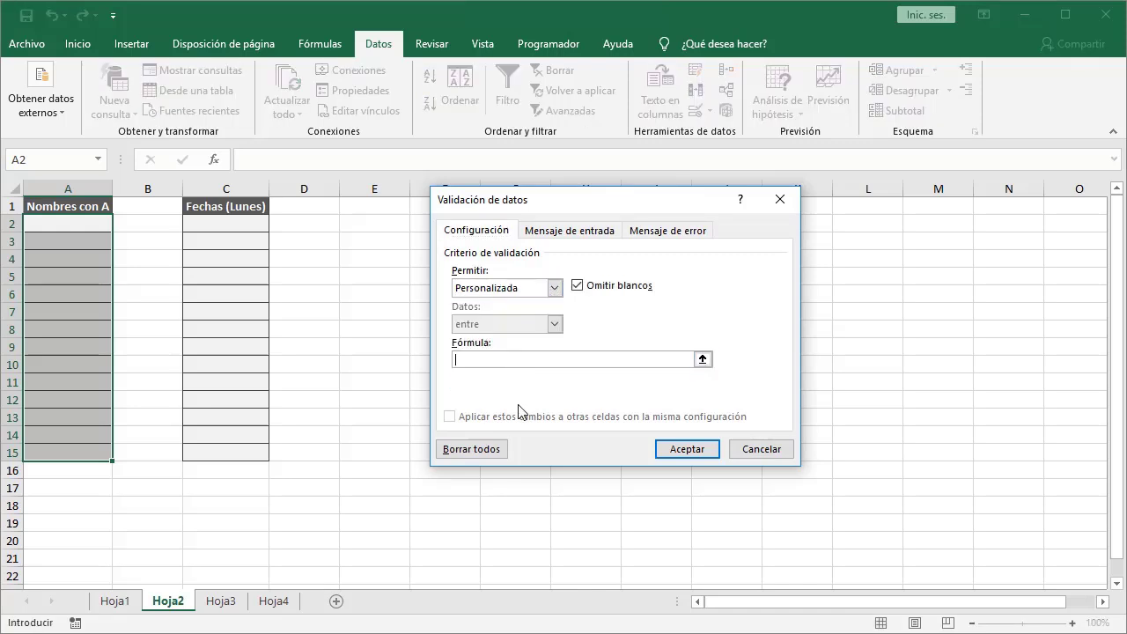
pyautogui.write('=IZQUIERDA(A2)')
pyautogui.write('="A')
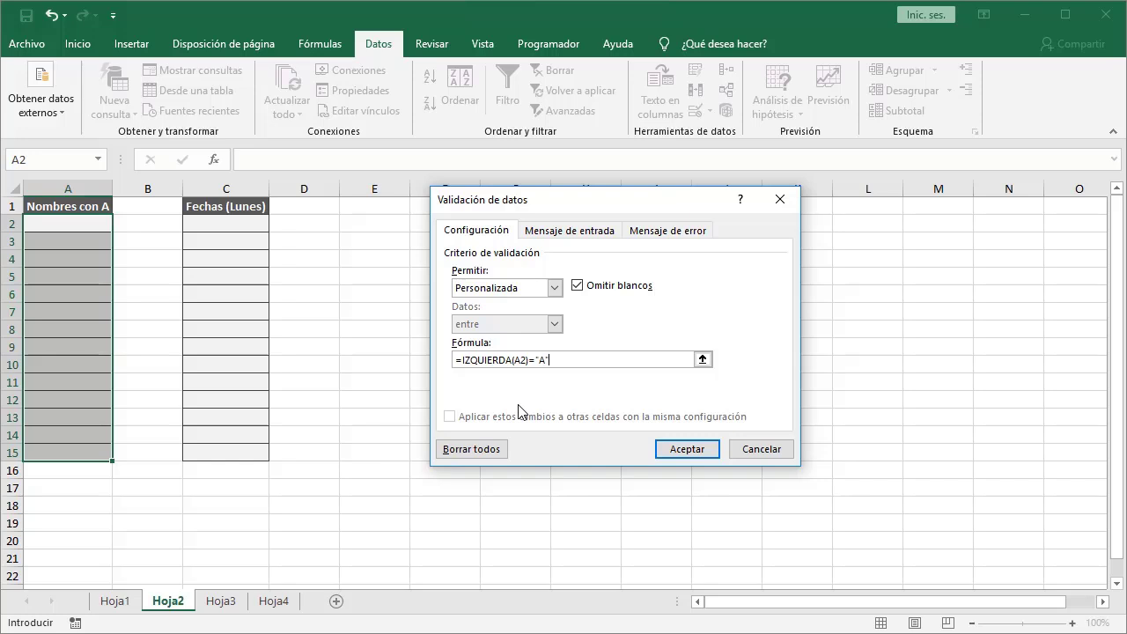
pyautogui.click(687, 449)
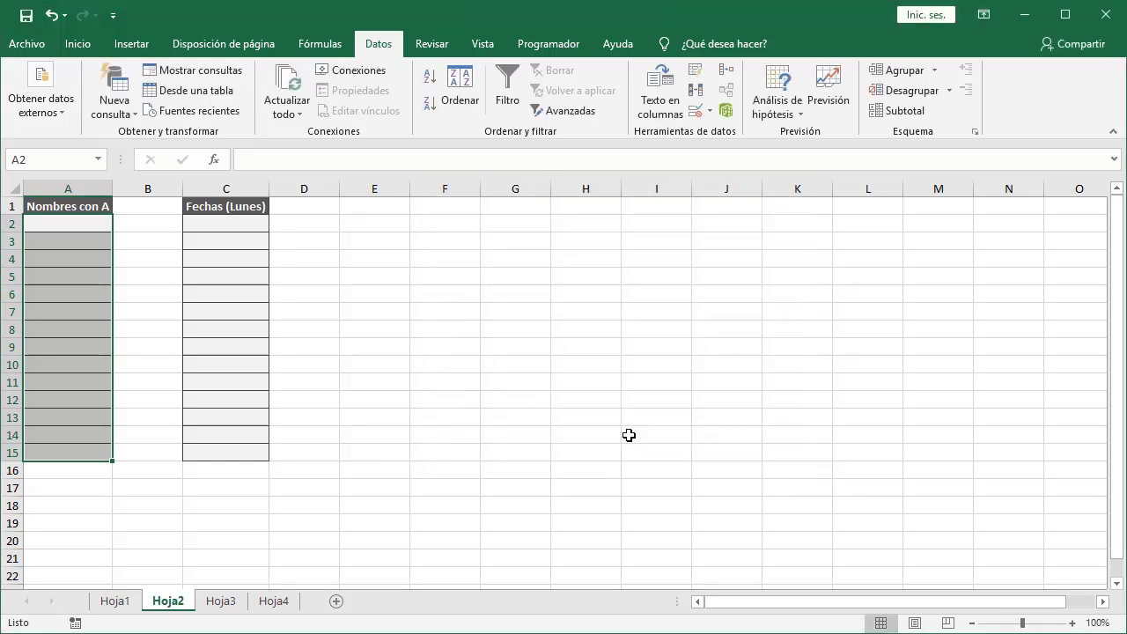
# Enter the name Arturo in cell A2.
pyautogui.click(88, 225)
pyautogui.write('Ar')
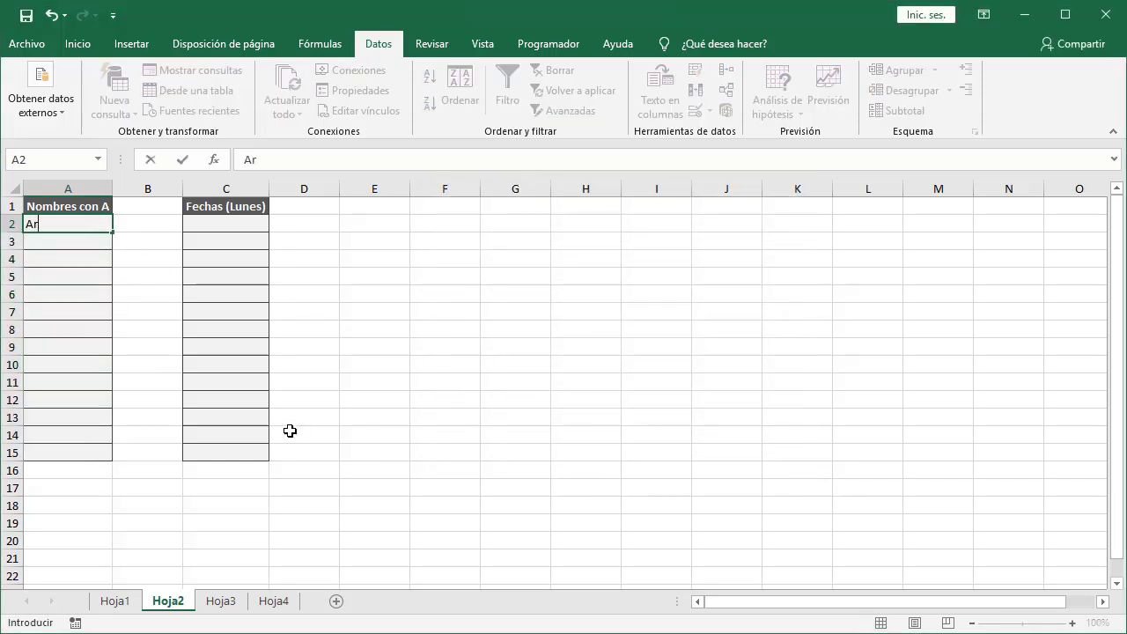
pyautogui.write('turo')
pyautogui.press('Return')
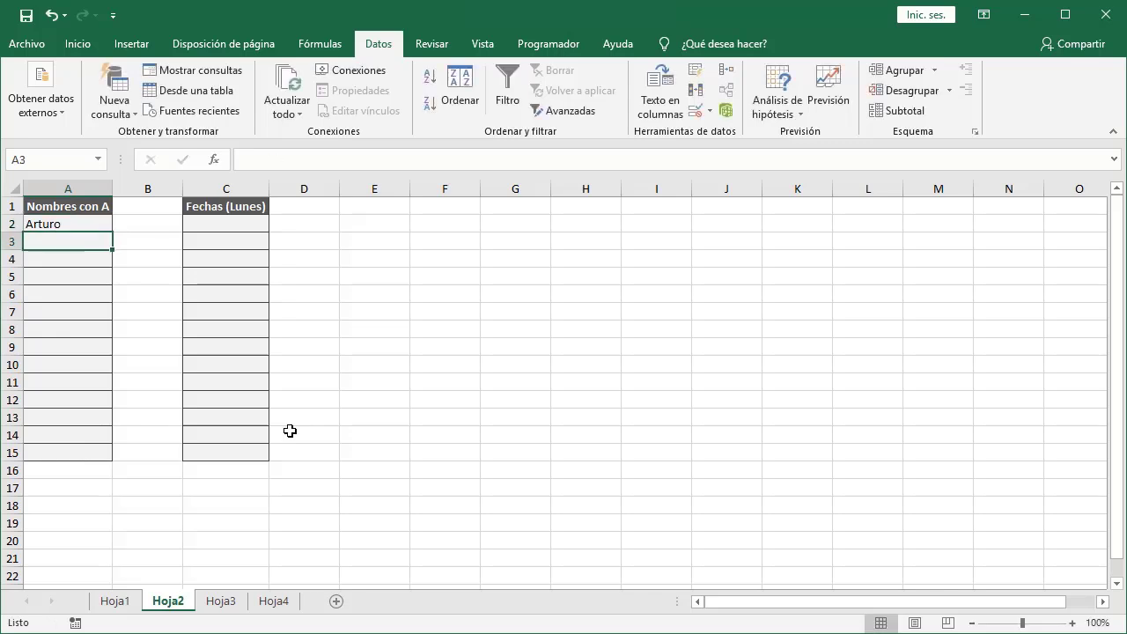
# Try entering the name Beto in A3 and cancel the rejected entry.
pyautogui.write('Beto')
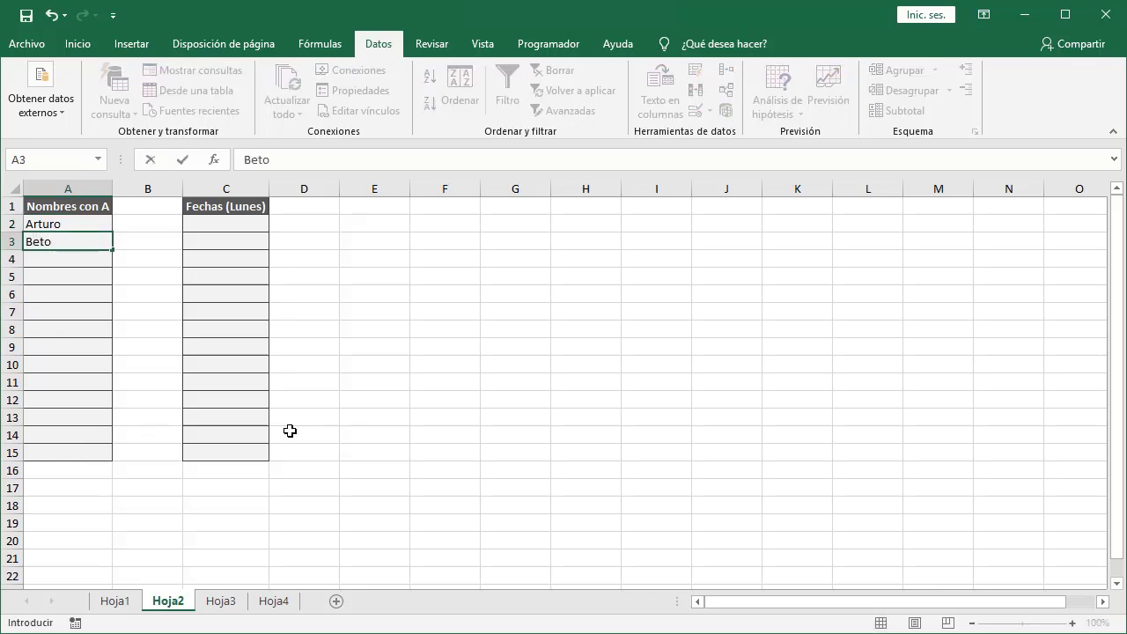
pyautogui.press('Return')
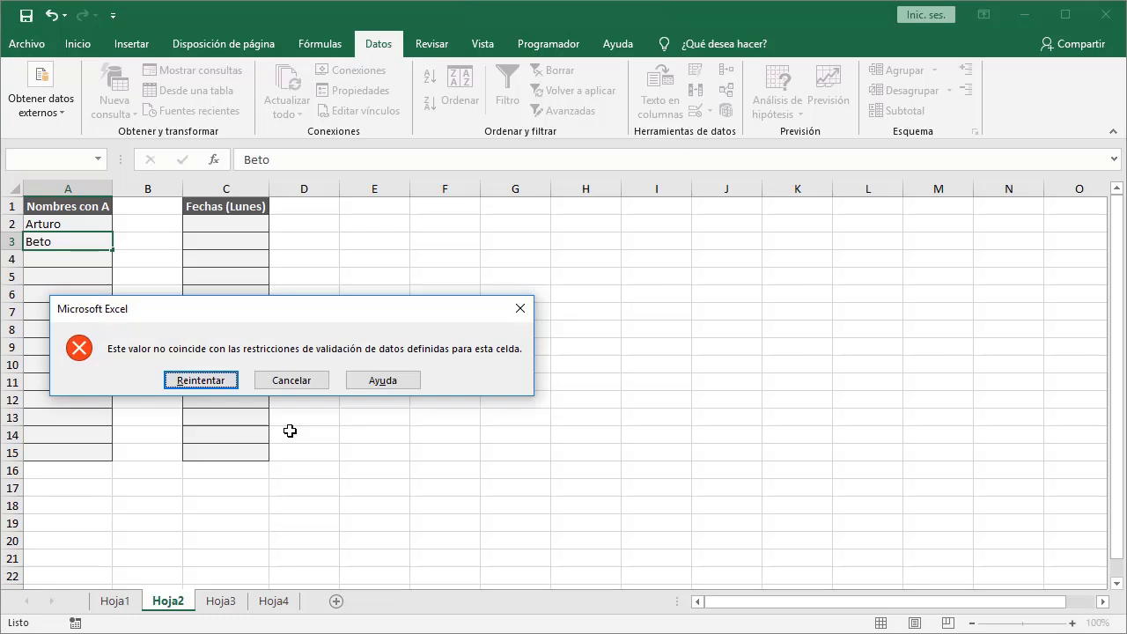
pyautogui.click(300, 388)
# Select the Fechas (Lunes) cells C2:C15 and apply a custom data validation rule with the formula =DIASEM(C2)=2.
pyautogui.click(234, 224)
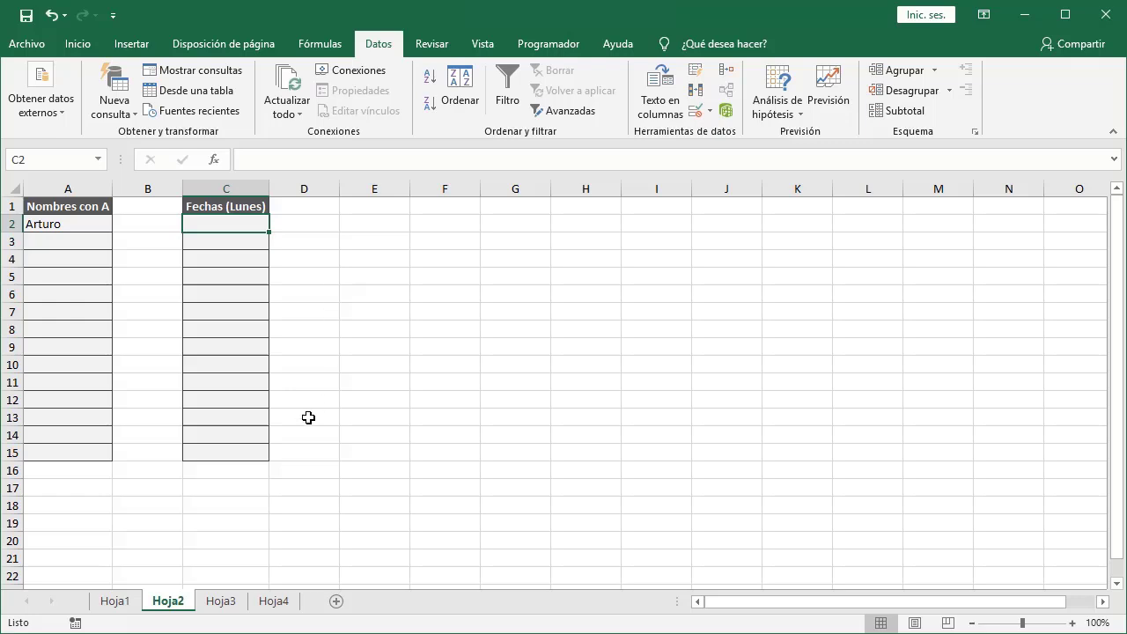
pyautogui.keyDown('shift'); pyautogui.click(254, 455); pyautogui.keyUp('shift')
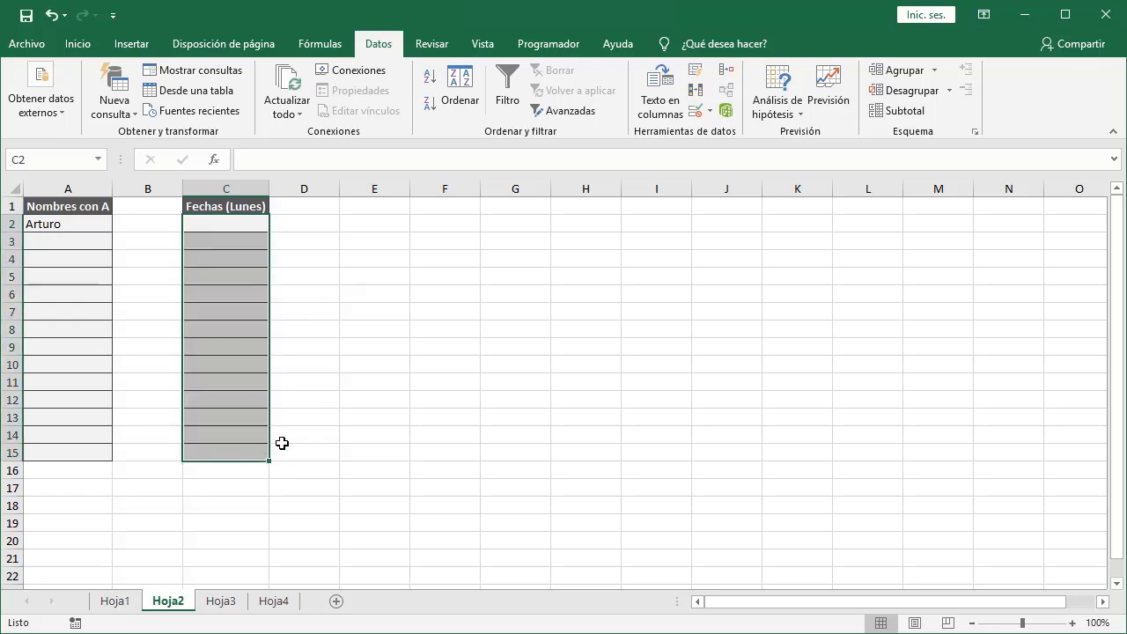
pyautogui.click(696, 111)
pyautogui.click(555, 287)
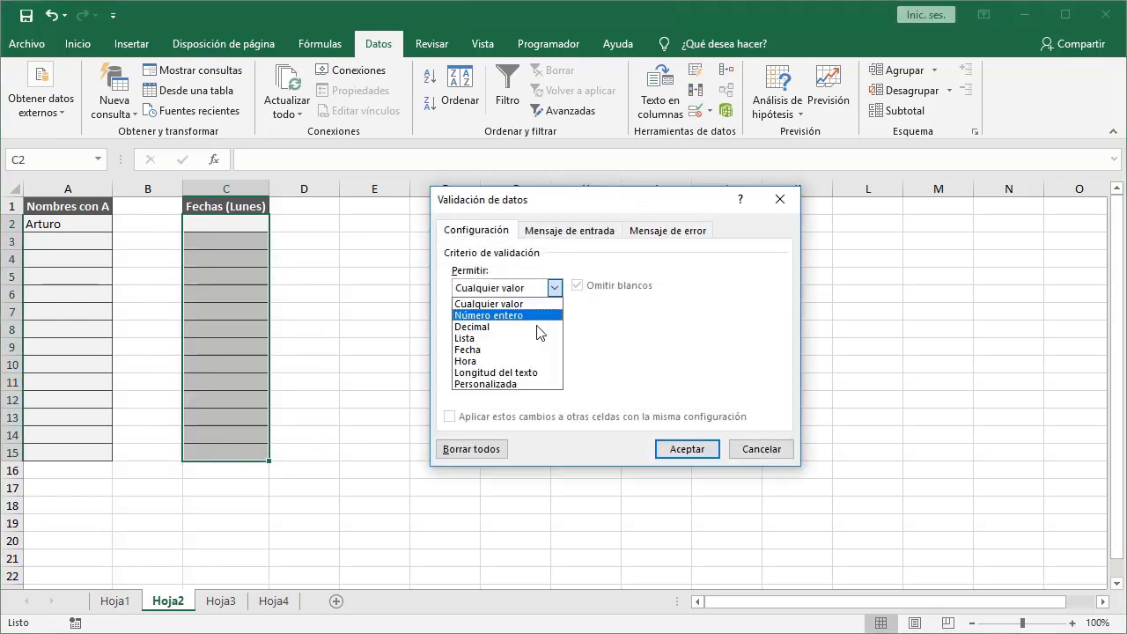
pyautogui.click(523, 384)
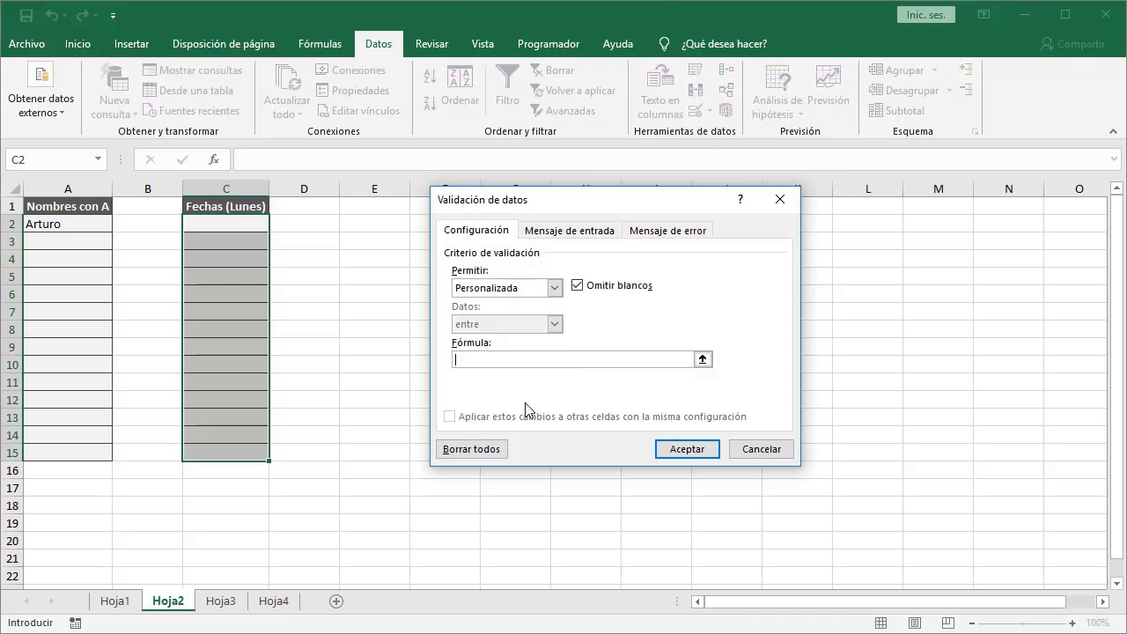
pyautogui.write('=')
pyautogui.write('DIASE')
pyautogui.write('M')
pyautogui.write('IASEM(')
pyautogui.write('C2)')
pyautogui.write('=')
pyautogui.write('2')
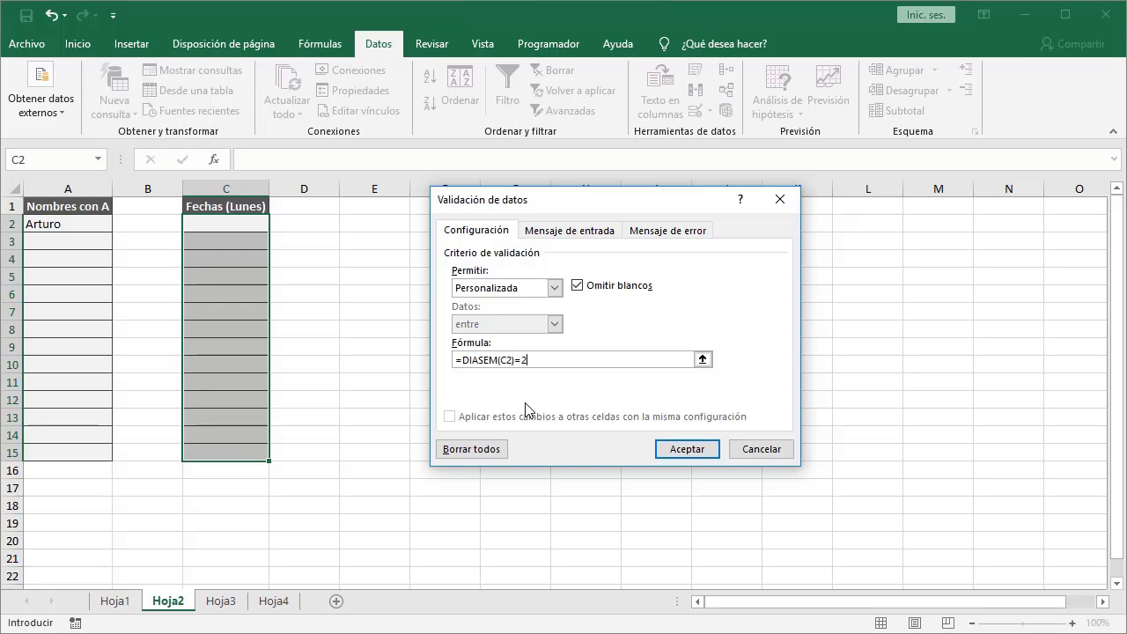
pyautogui.click(659, 449)
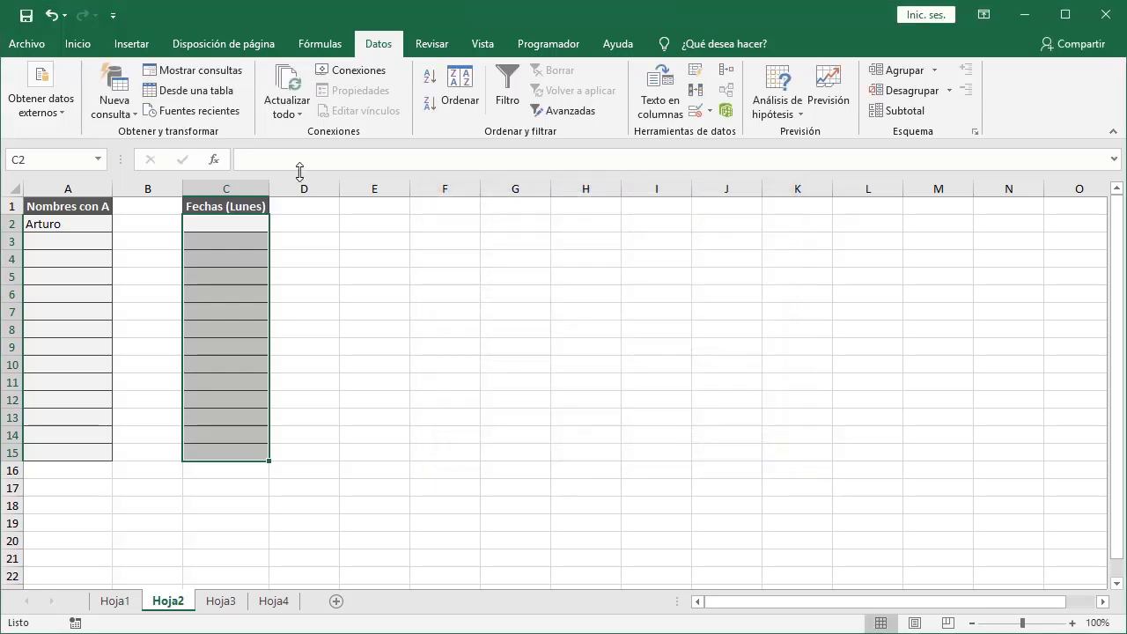
# Enter the date 7/01/2019 in cell C2.
pyautogui.click(242, 225)
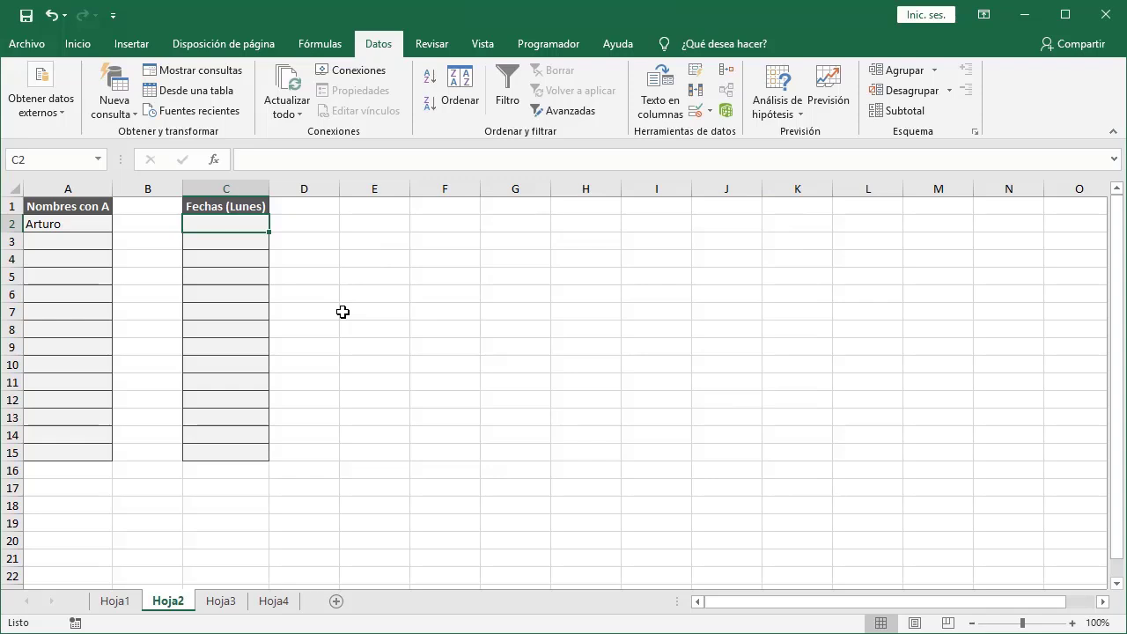
pyautogui.write('7/01/2')
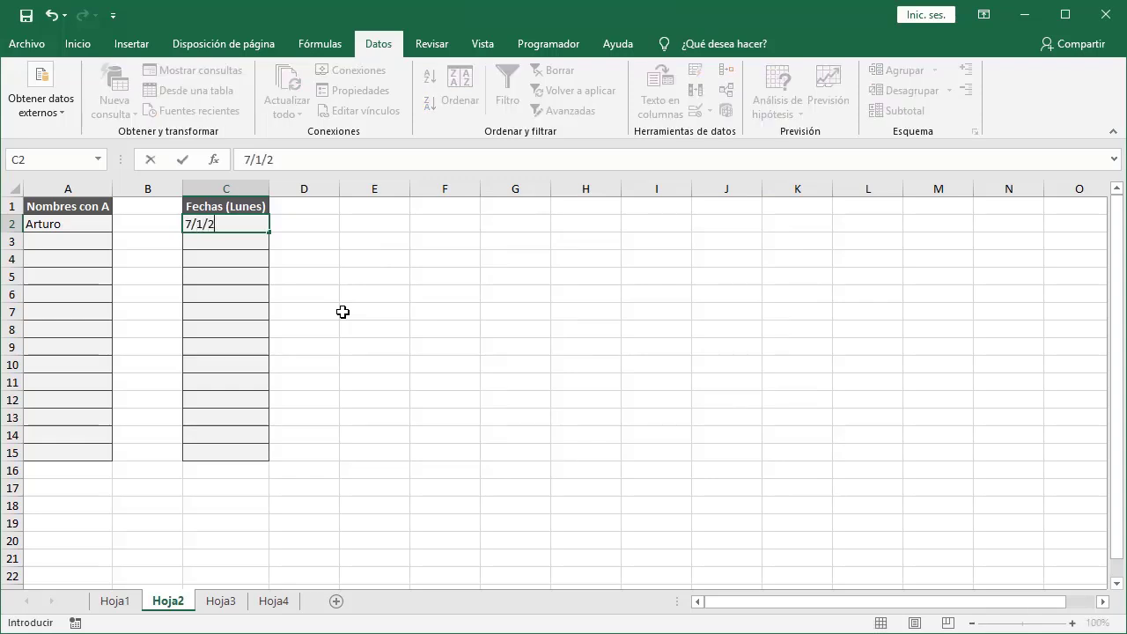
pyautogui.write('019')
pyautogui.press('Return')
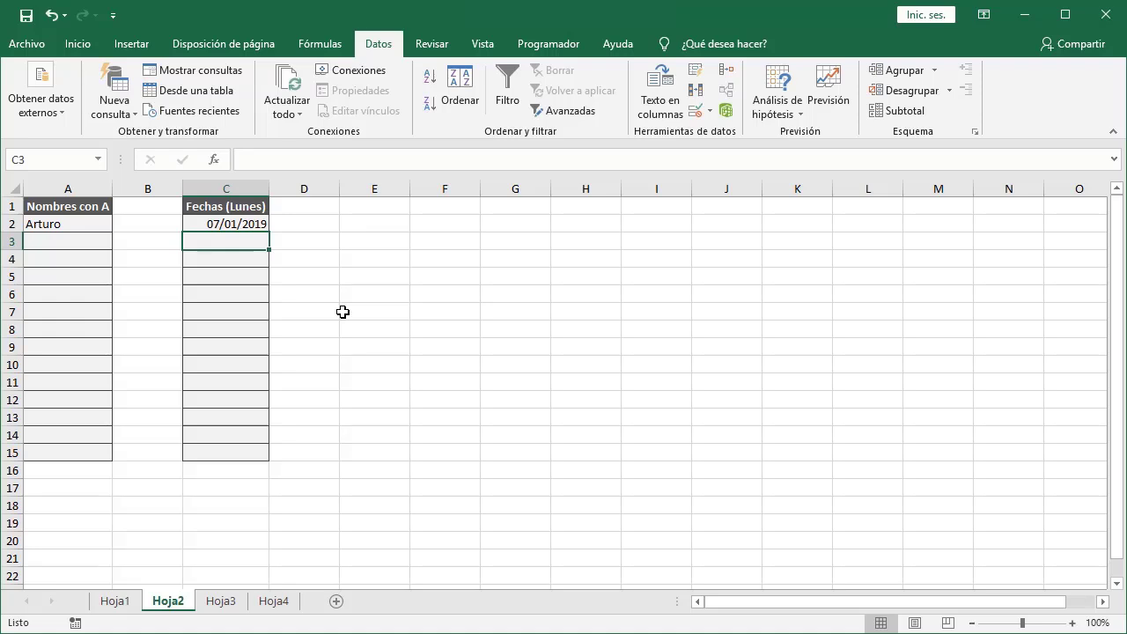
# Try entering the date 8/1/2019 in C3 and cancel the rejected entry.
pyautogui.write('8/')
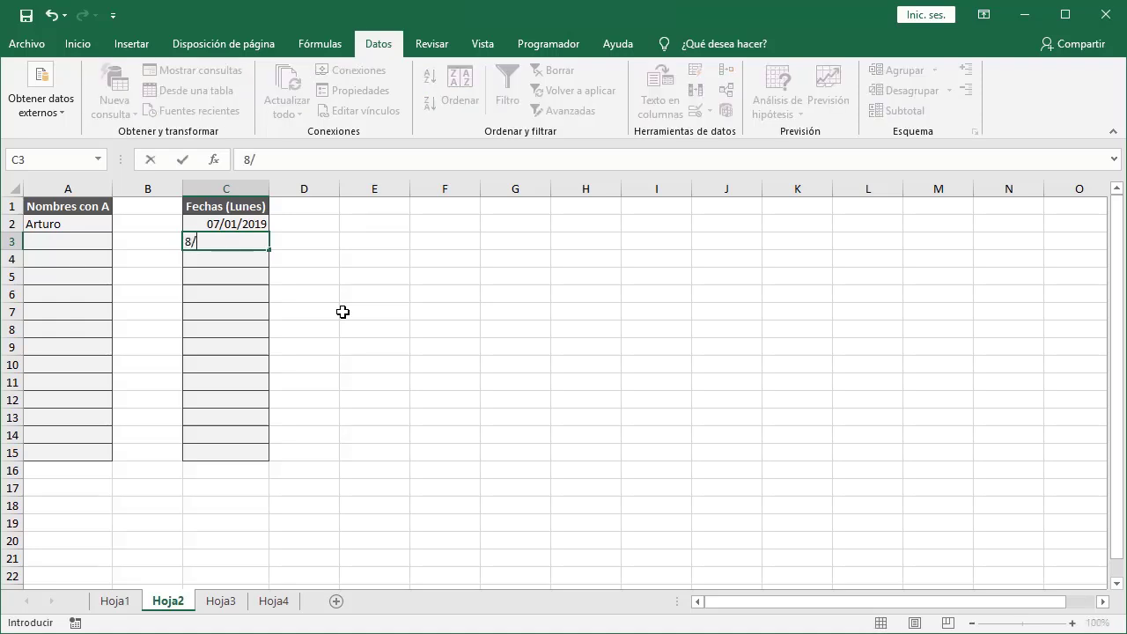
pyautogui.write('1/2019')
pyautogui.press('Return')
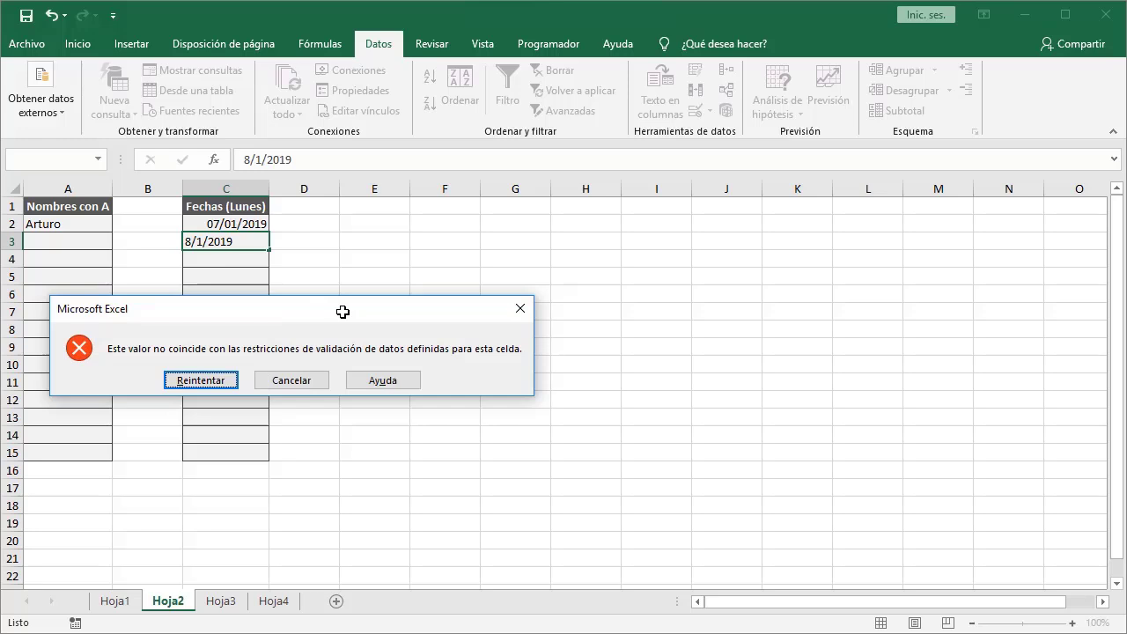
pyautogui.click(264, 381)
# Enter the date 14/1/2019 in cell C3.
pyautogui.write('14')
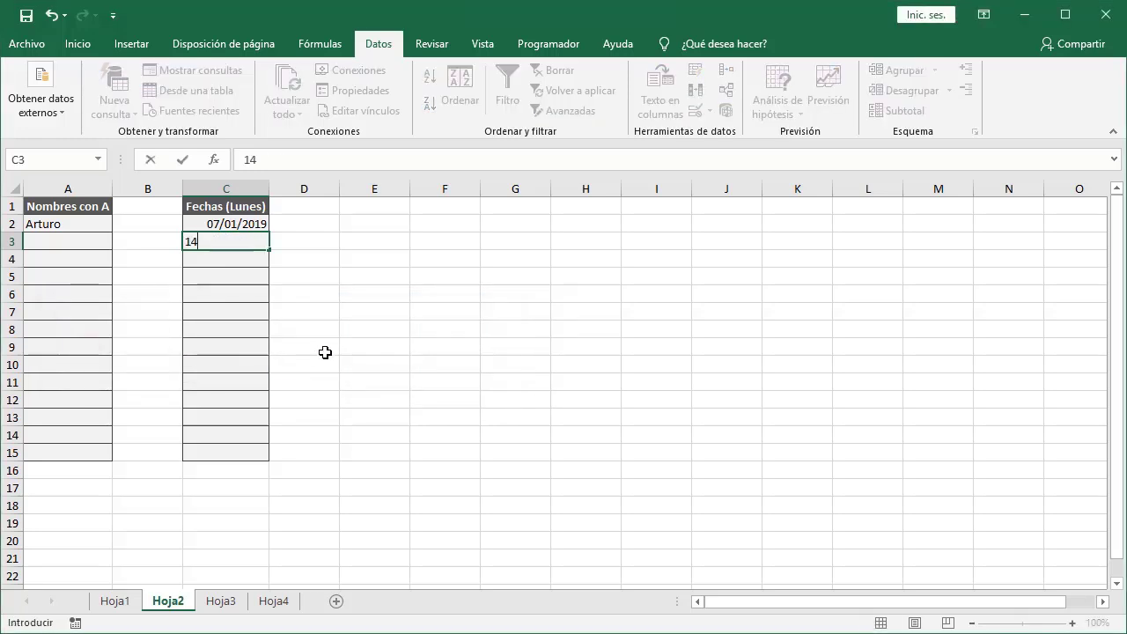
pyautogui.write('/1/2019')
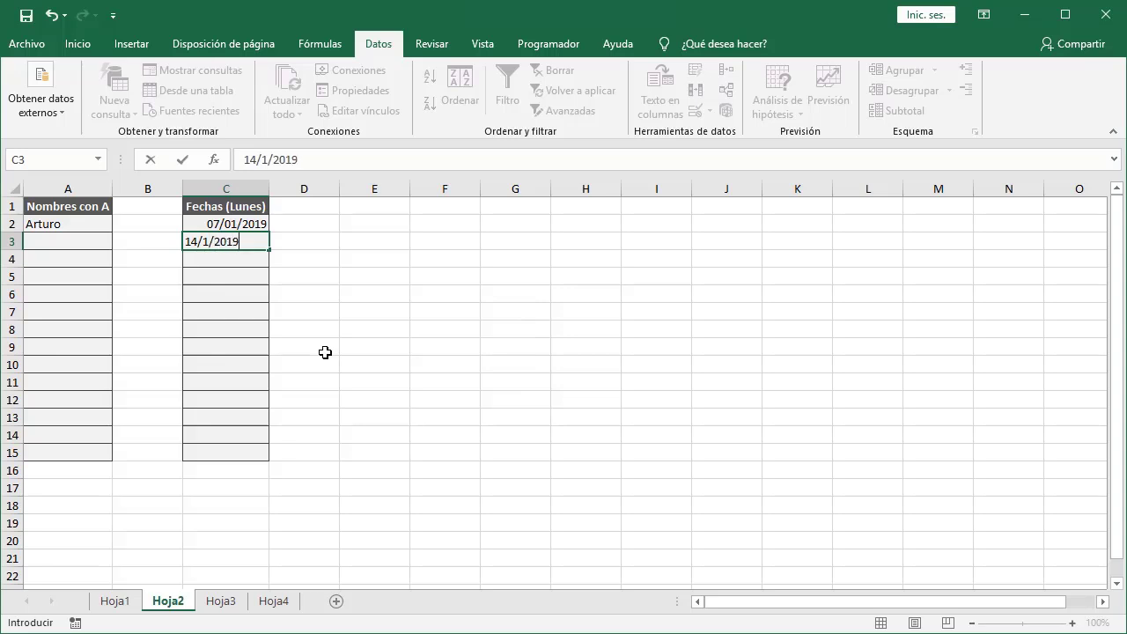
pyautogui.press('Return')
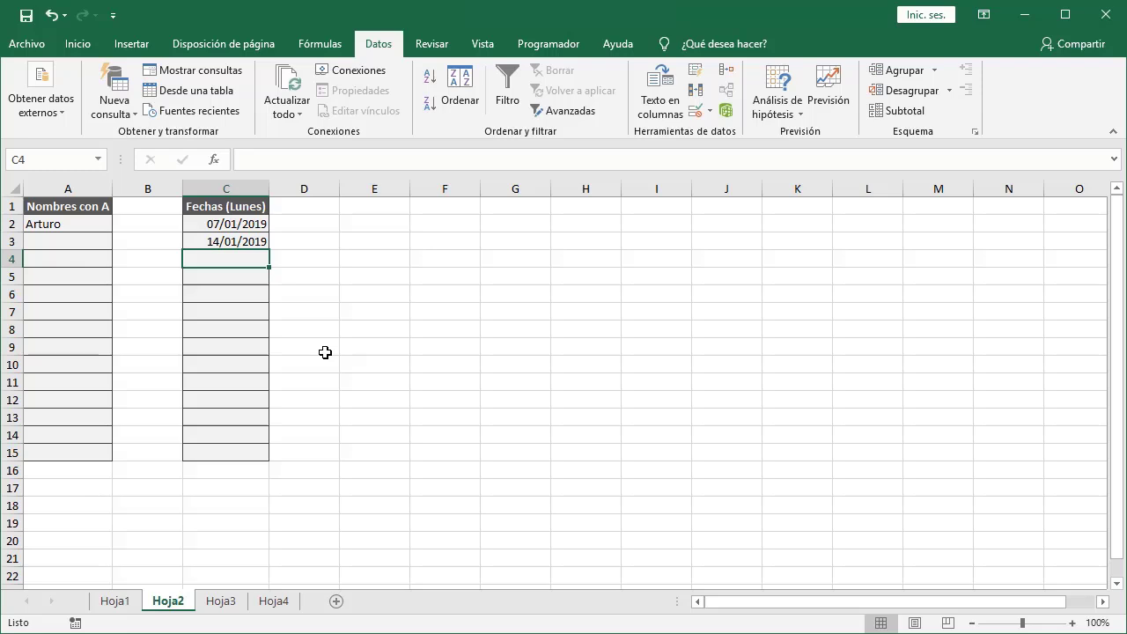
# On Hoja3, select the Total cells E2:E6 and set their data validation to allow a custom formula.
pyautogui.click(221, 603)
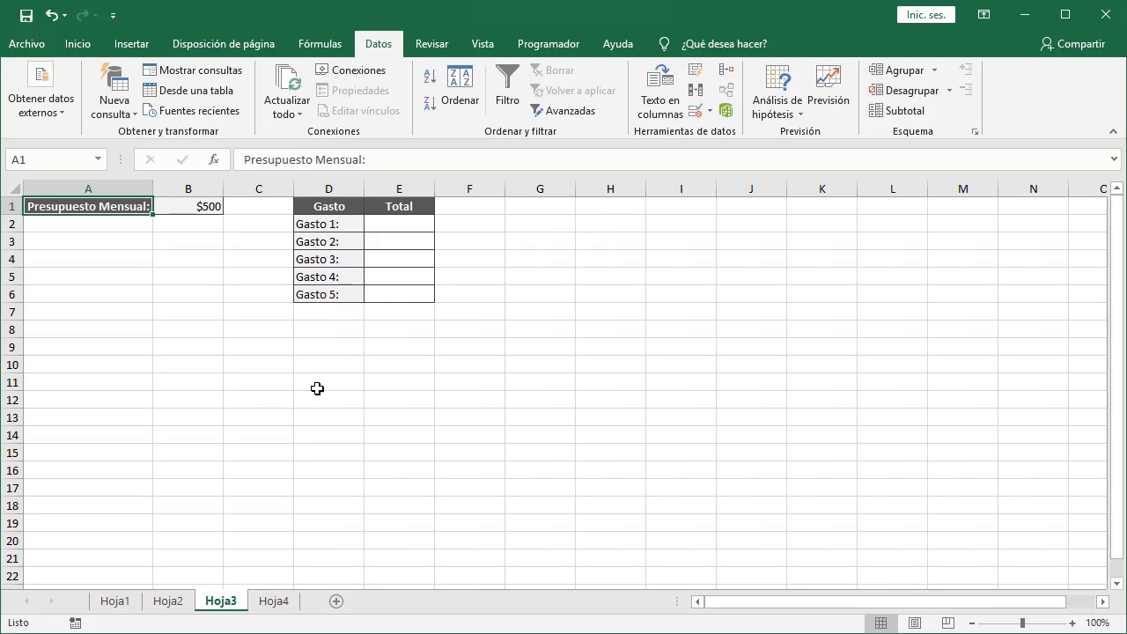
pyautogui.click(417, 227)
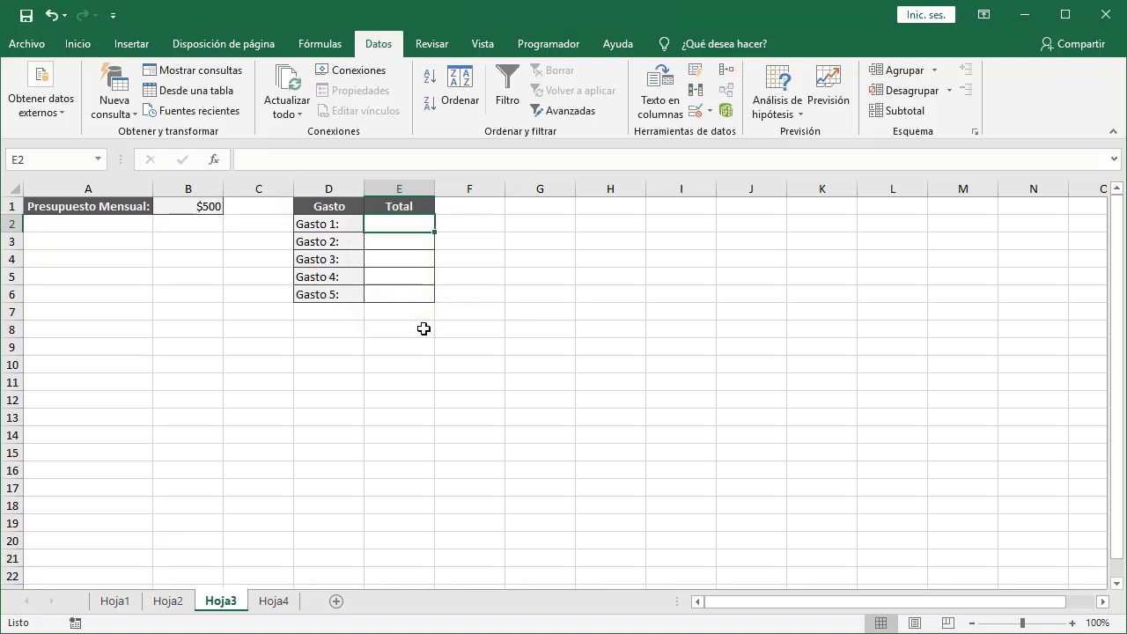
pyautogui.keyDown('shift'); pyautogui.click(410, 295); pyautogui.keyUp('shift')
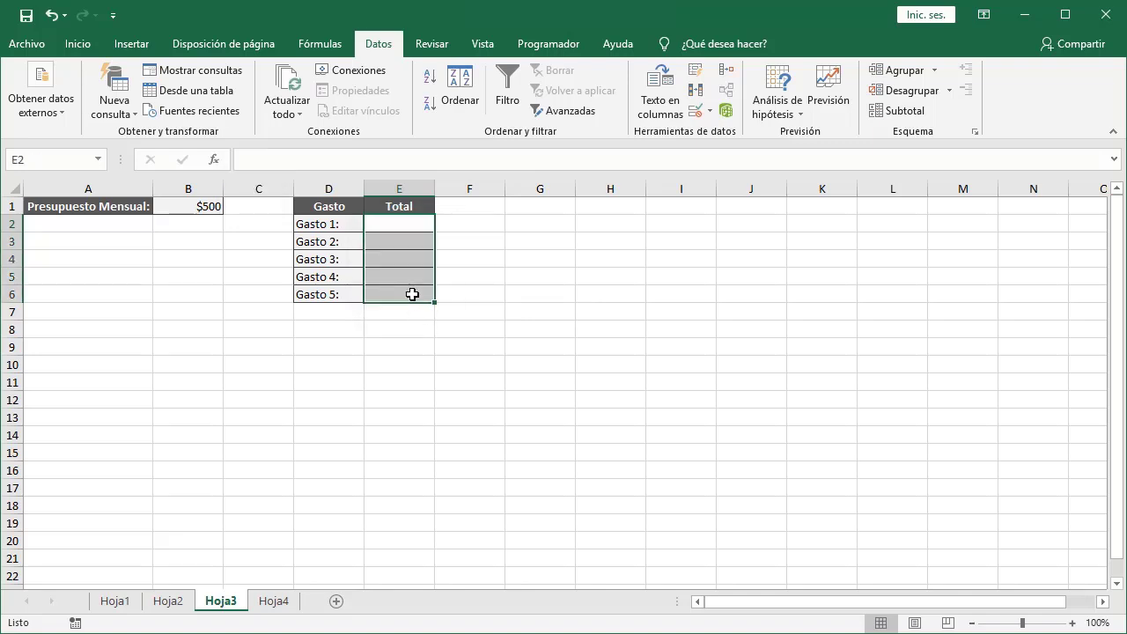
pyautogui.click(695, 110)
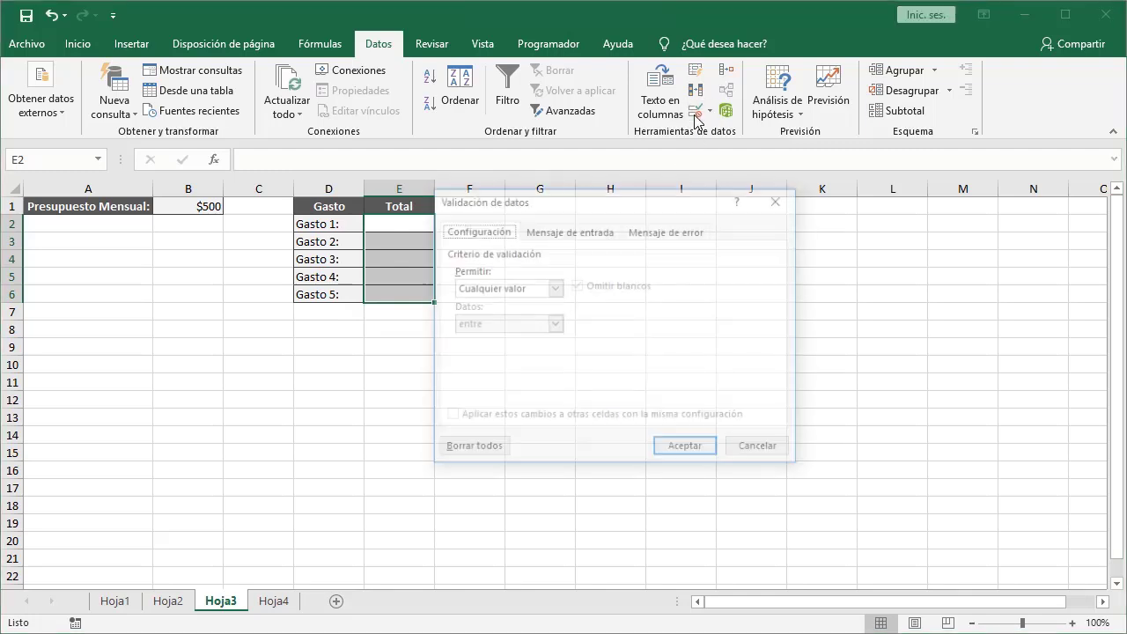
pyautogui.moveTo(604, 195); pyautogui.dragTo(626, 198)
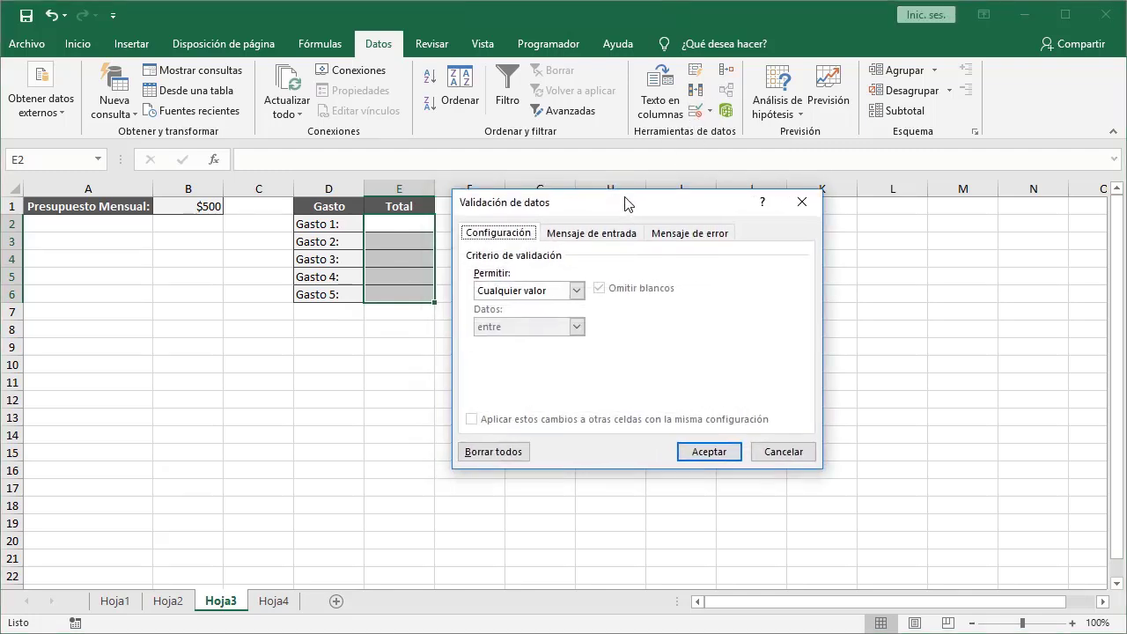
pyautogui.click(576, 290)
pyautogui.click(568, 386)
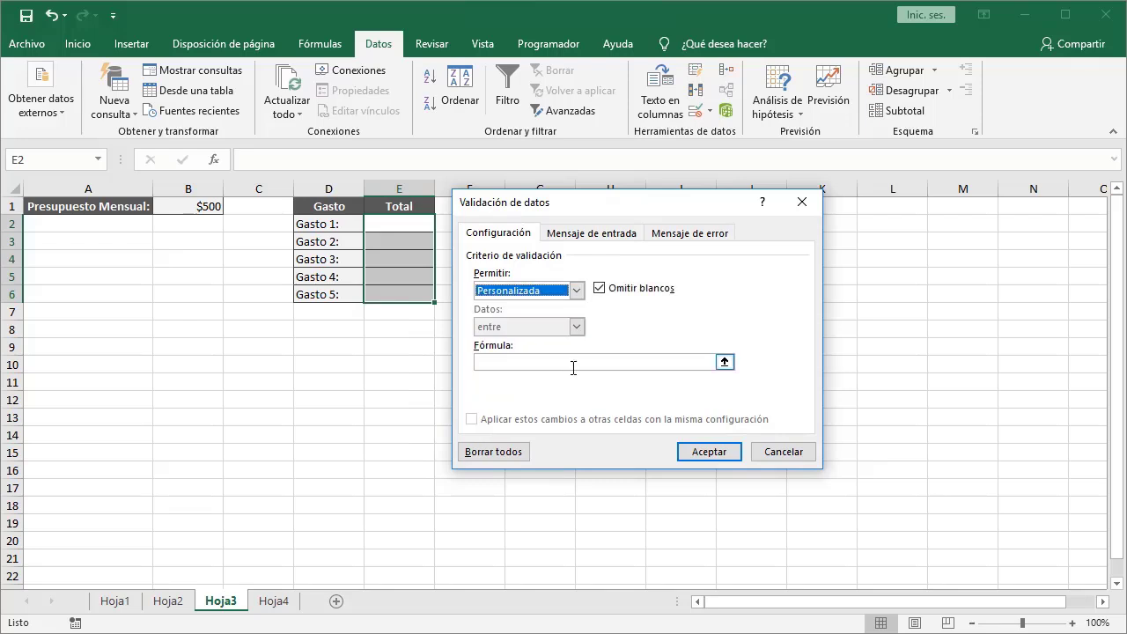
# Enter the validation formula =SUMA($E$2:$E$6)<=$B$1 and confirm the rule.
pyautogui.write('=')
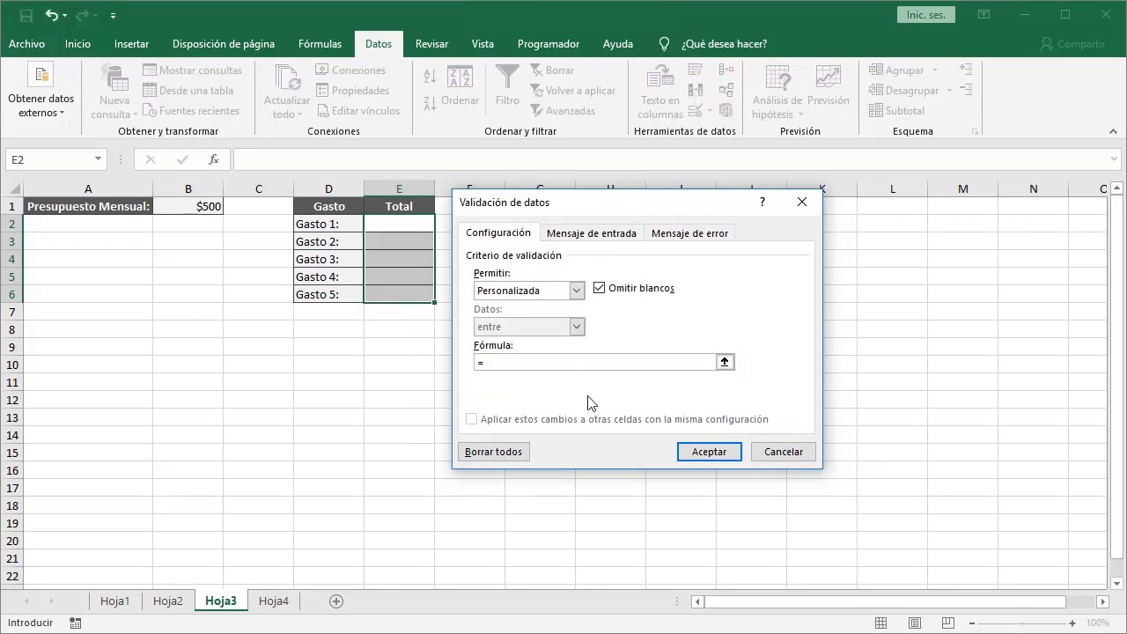
pyautogui.write('SUMA(')
pyautogui.moveTo(386, 223); pyautogui.dragTo(392, 291)
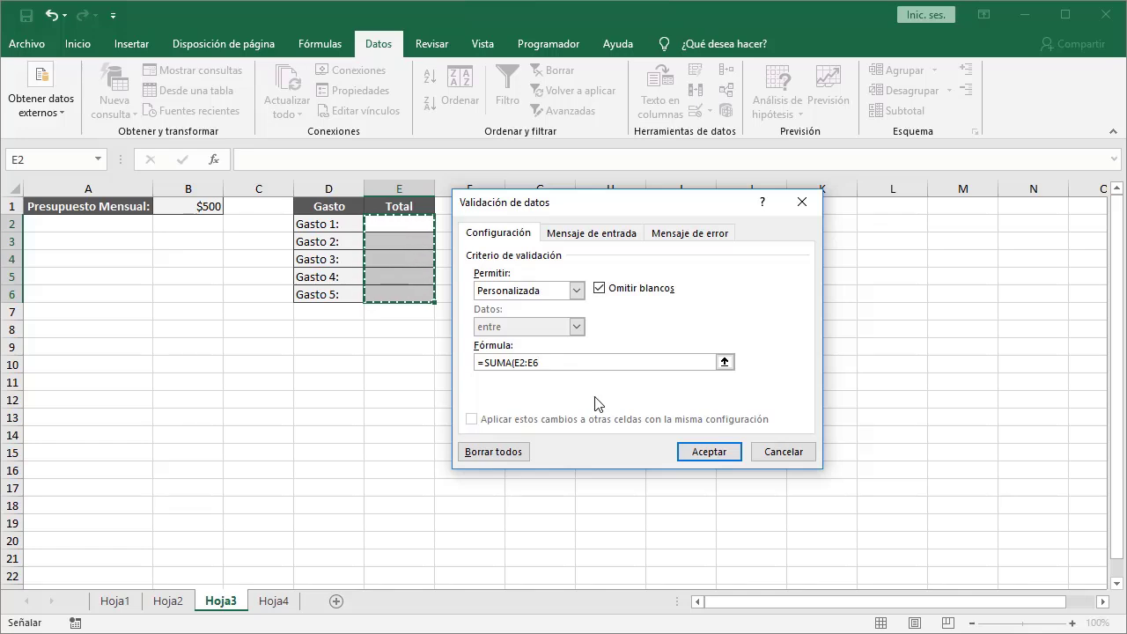
pyautogui.press('F4')
pyautogui.write(')')
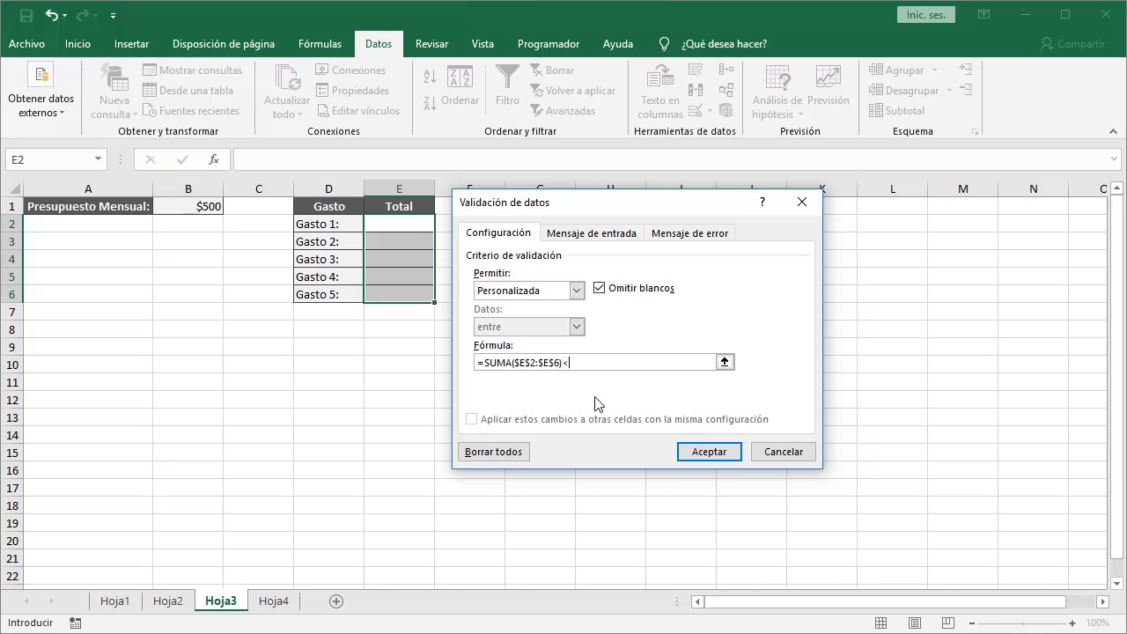
pyautogui.write('<=B1')
pyautogui.press('F4')
pyautogui.click(691, 454)
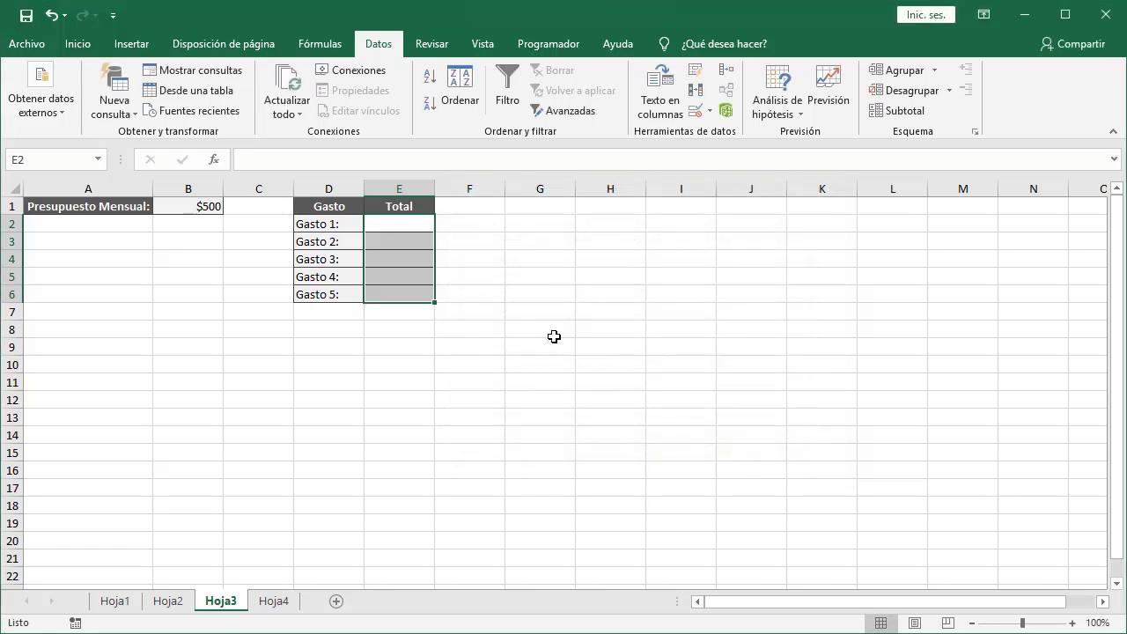
# Enter 100 as the total for each expense, Gasto 1 through Gasto 5, in E2:E6.
pyautogui.click(403, 226)
pyautogui.write('100')
pyautogui.press('Return')
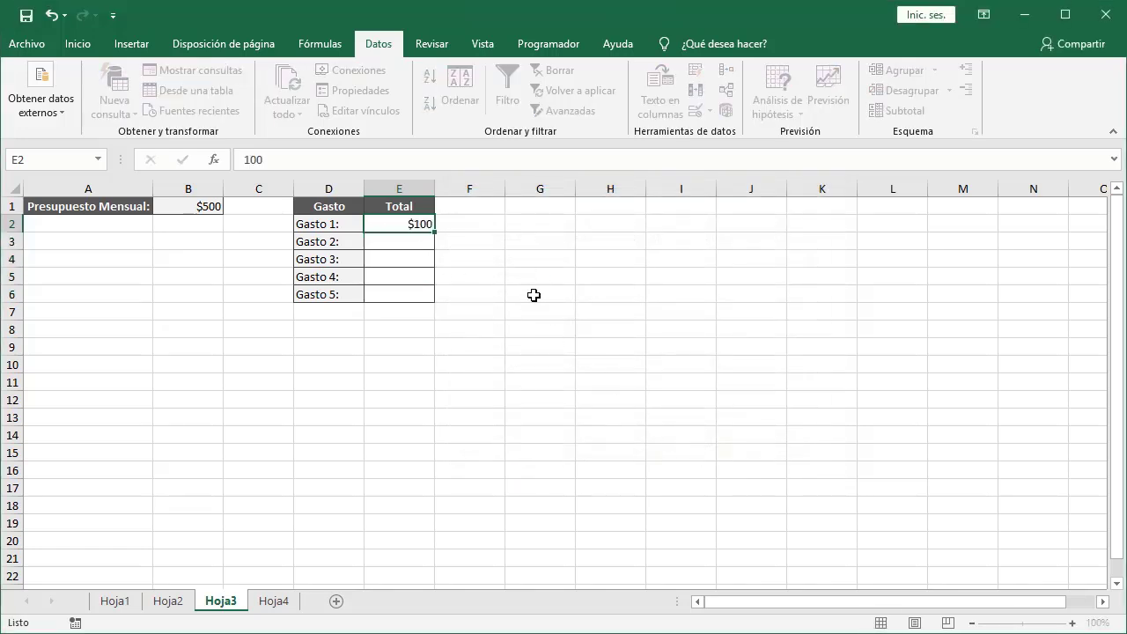
pyautogui.write('100')
pyautogui.press('Return')
pyautogui.write('100')
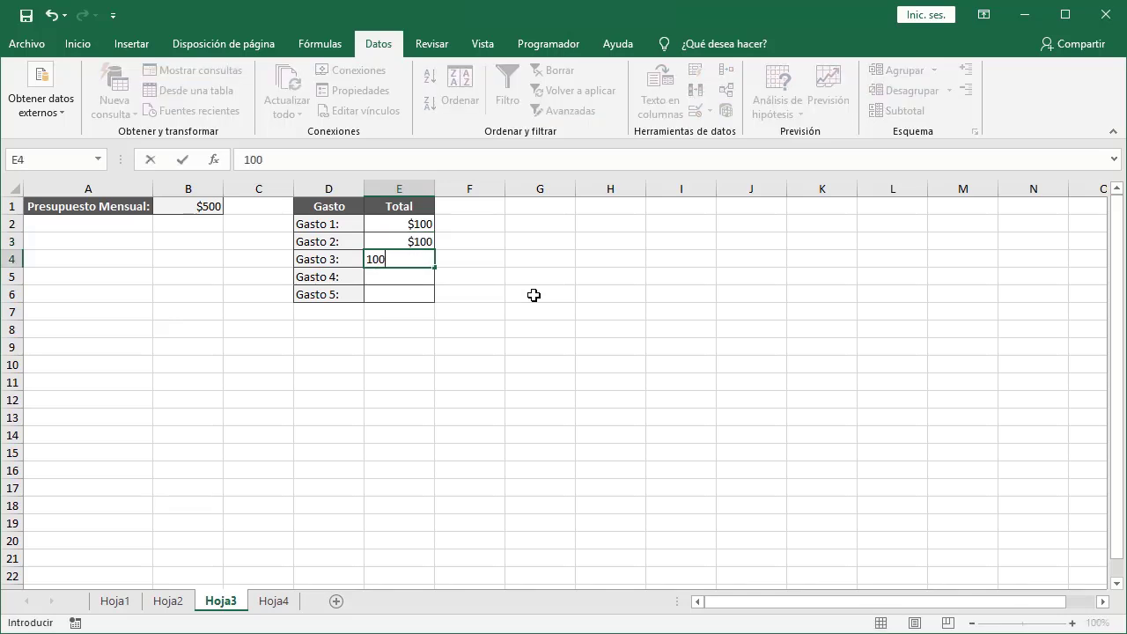
pyautogui.press('Return')
pyautogui.write('100')
pyautogui.press('Return')
pyautogui.write('100')
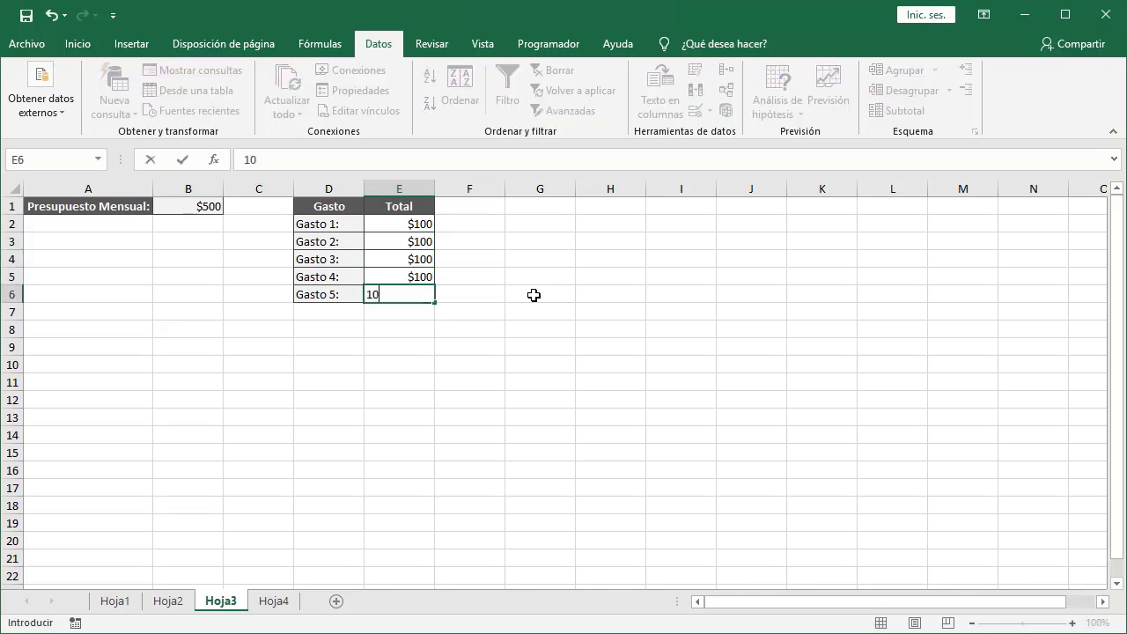
pyautogui.press('Return')
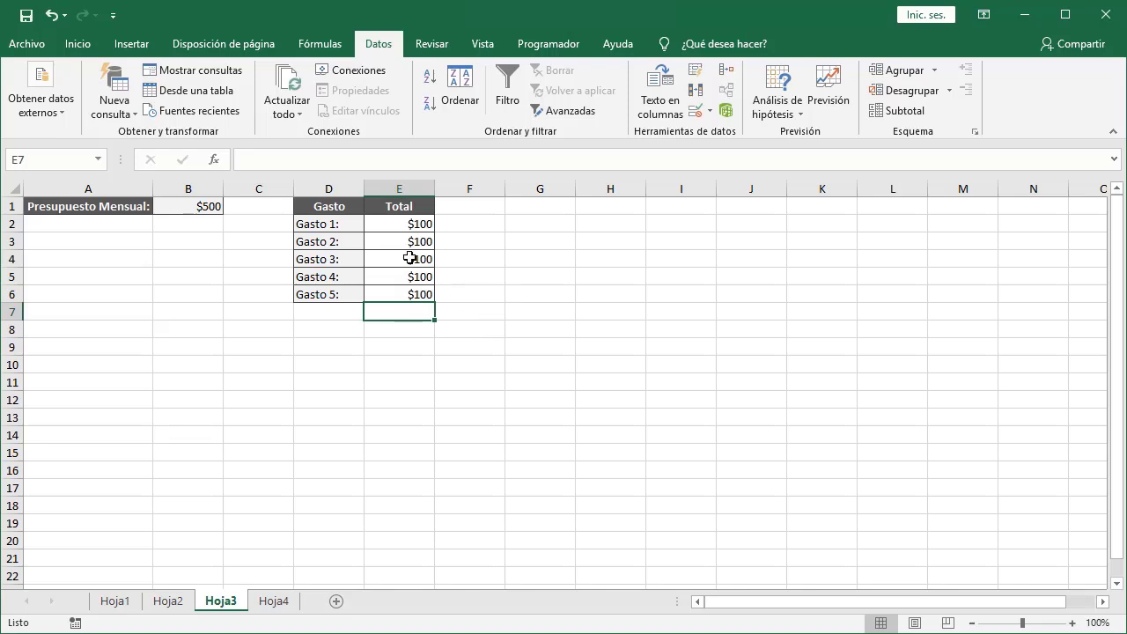
# Try changing Gasto 3 in E4 to 101 and cancel the rejected entry.
pyautogui.click(413, 257)
pyautogui.write('101')
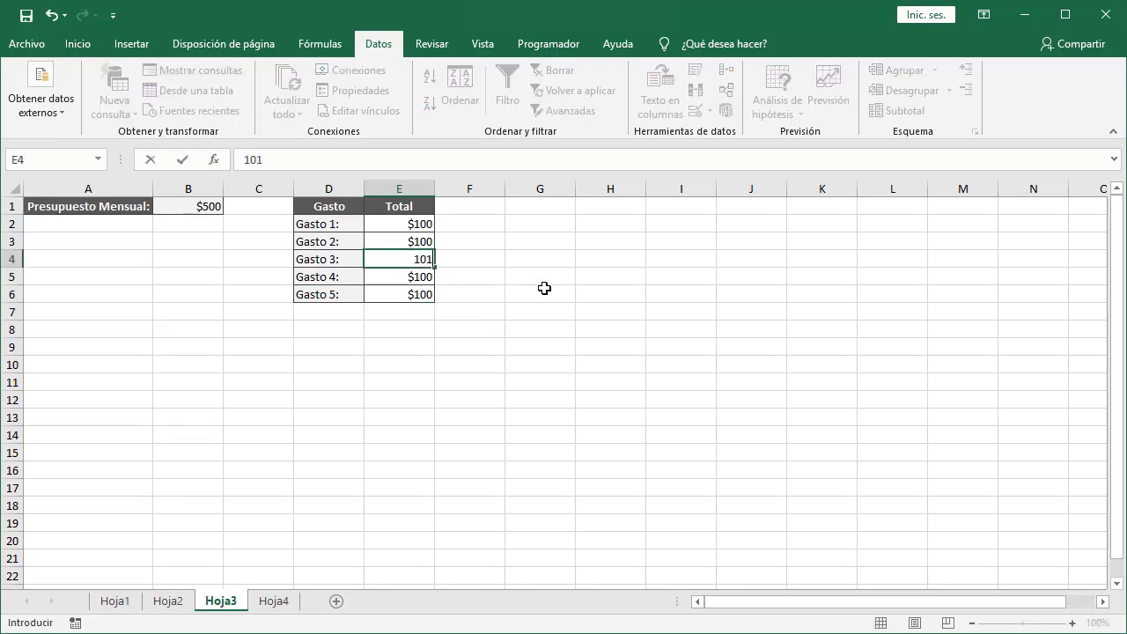
pyautogui.press('Return')
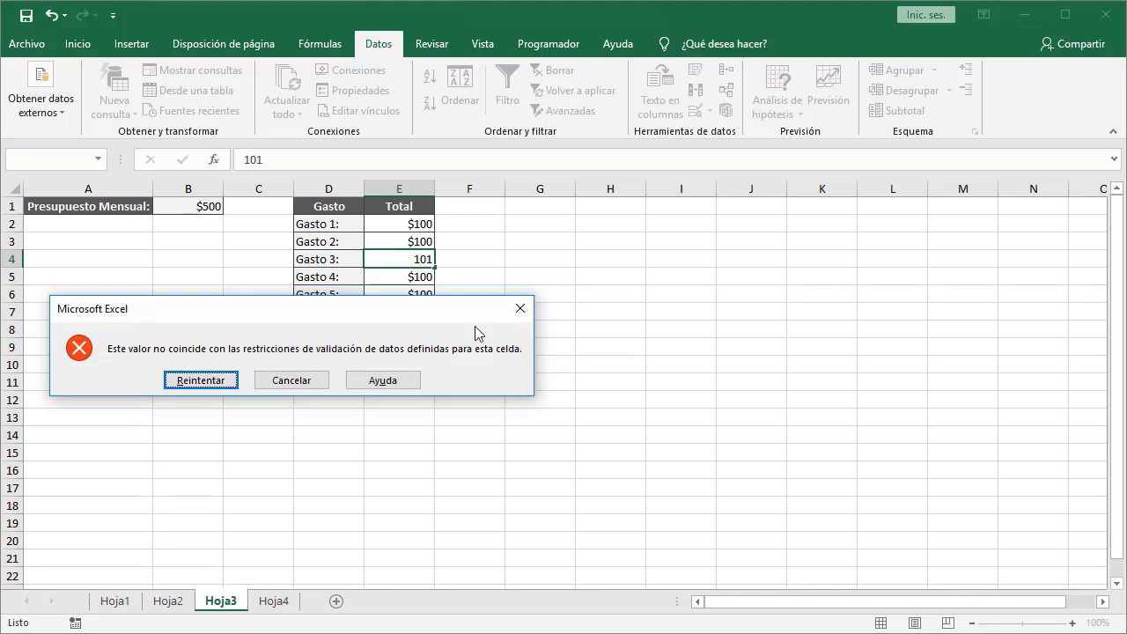
pyautogui.click(313, 381)
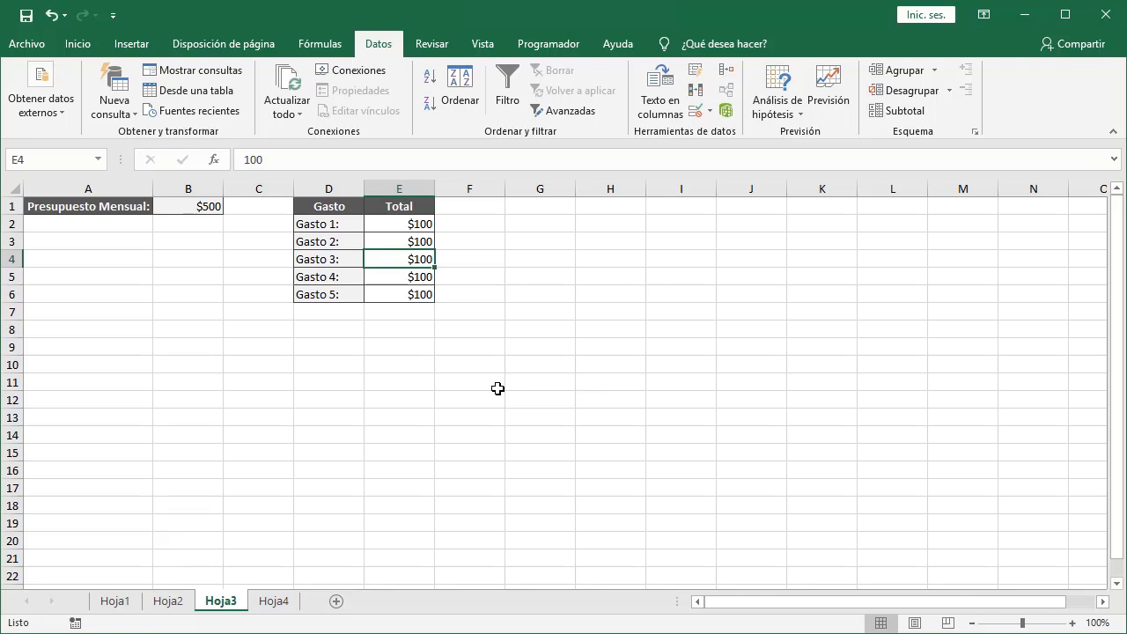
# On Hoja4, select the Valores únicos cells A2:A15 and set their data validation to allow a custom formula.
pyautogui.click(279, 606)
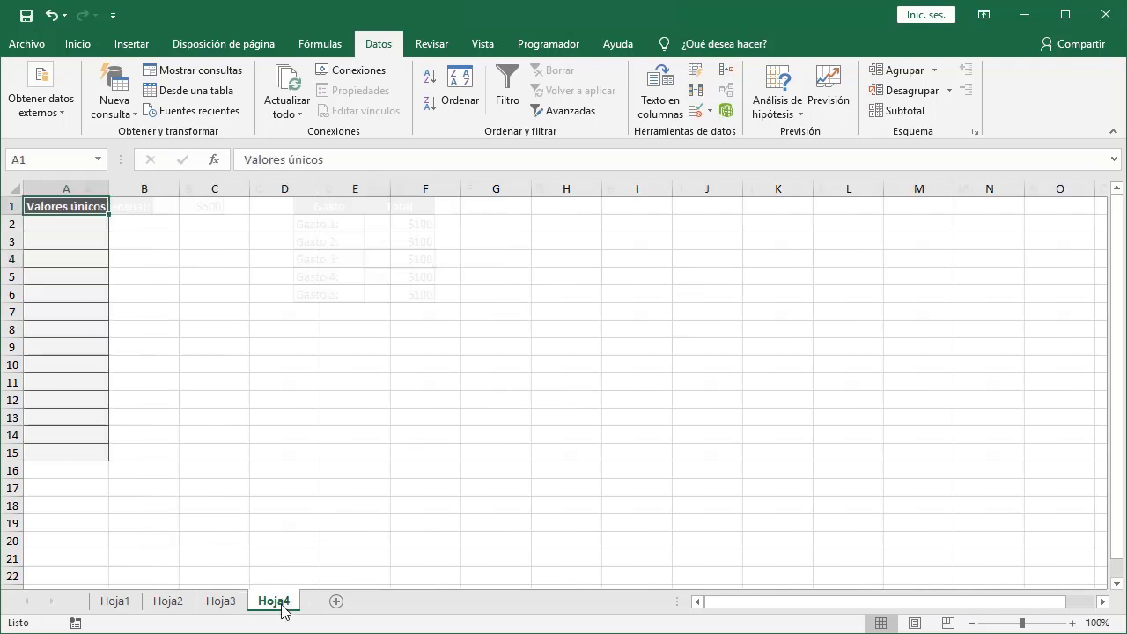
pyautogui.click(63, 224)
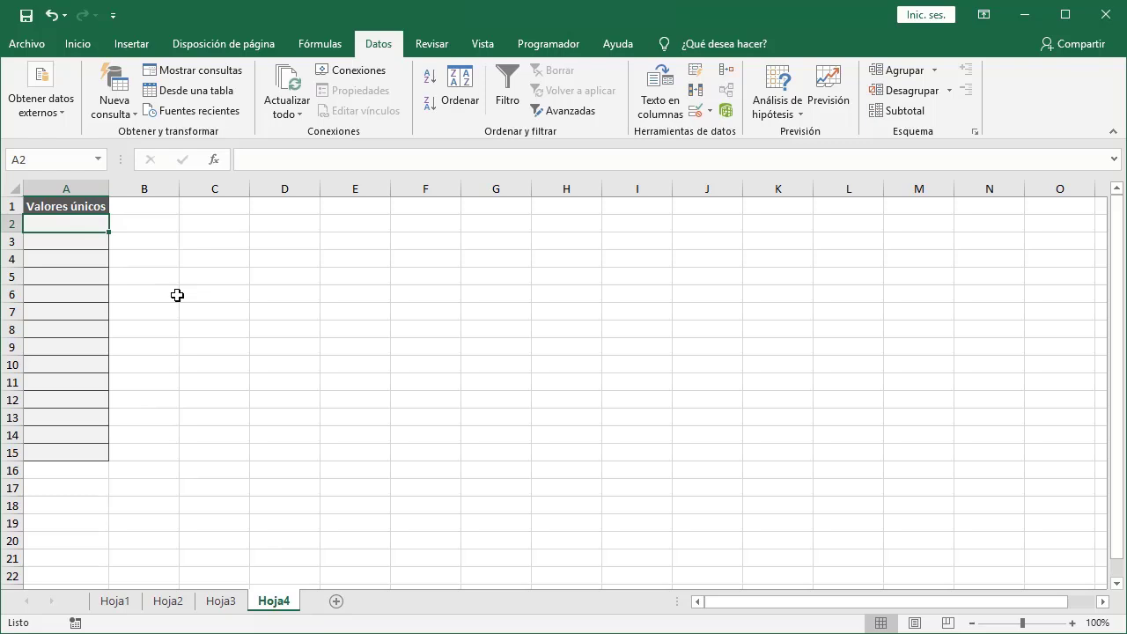
pyautogui.keyDown('shift'); pyautogui.click(102, 450); pyautogui.keyUp('shift')
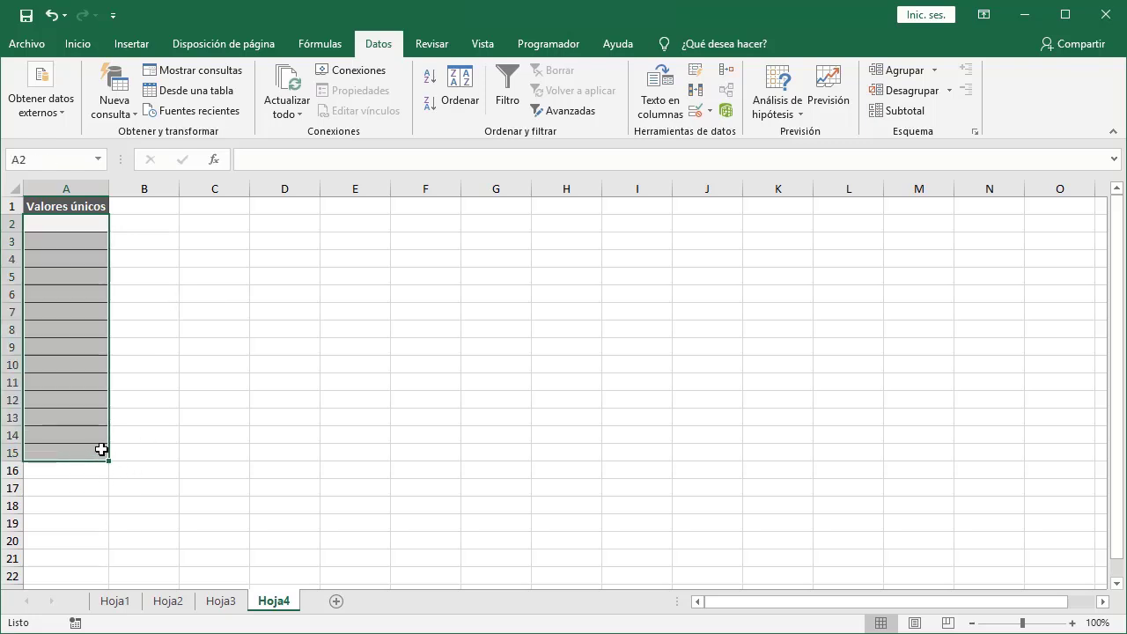
pyautogui.click(696, 114)
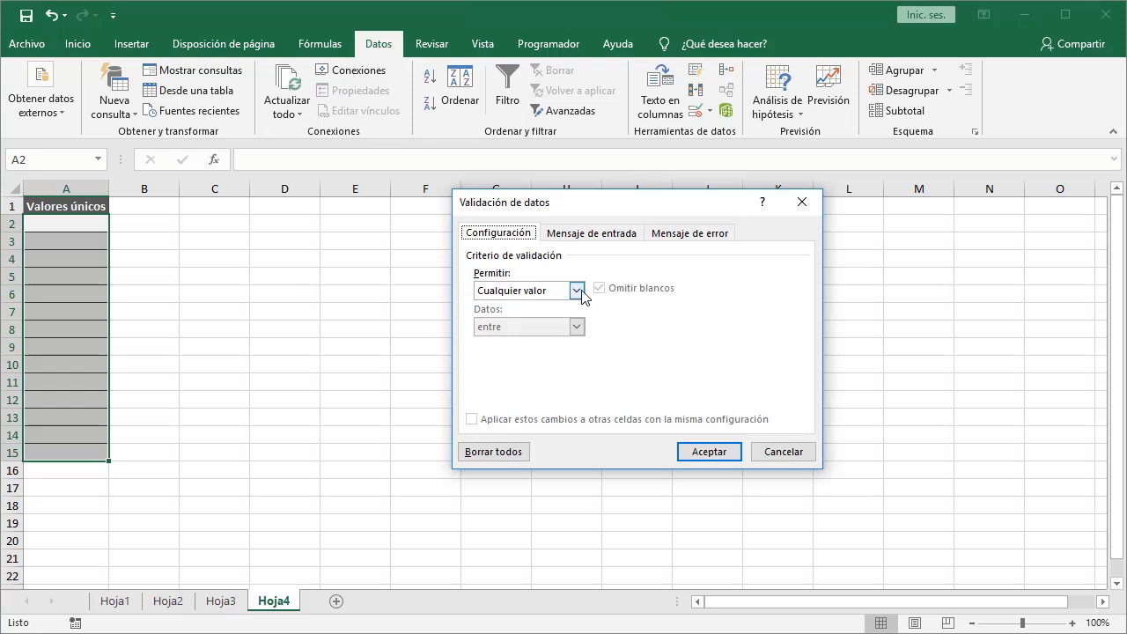
pyautogui.click(577, 290)
pyautogui.click(555, 387)
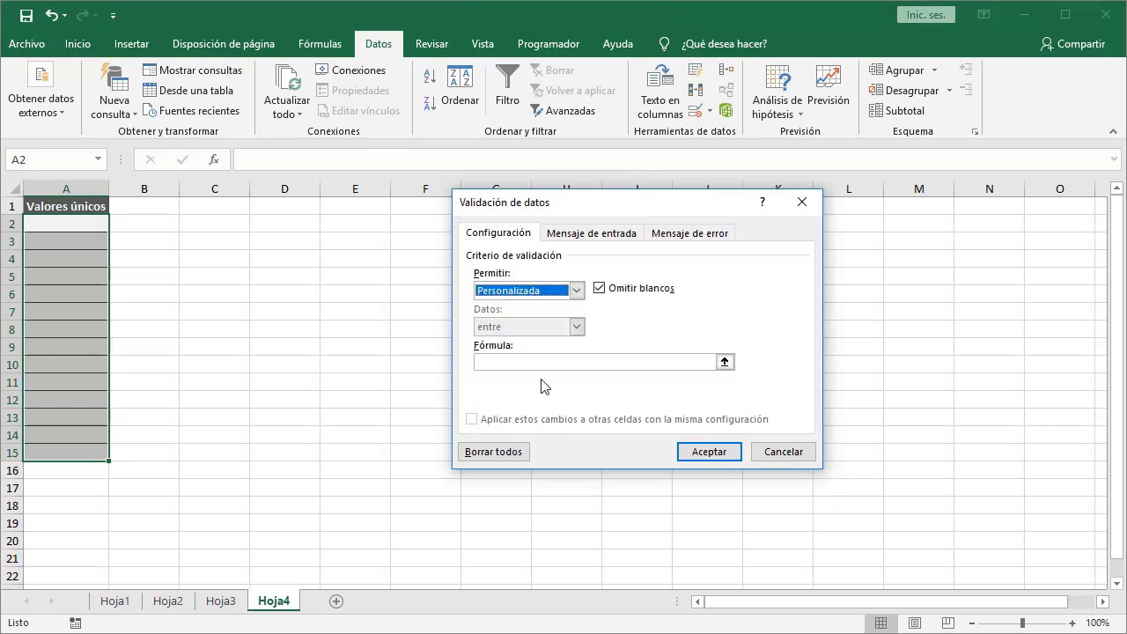
# Enter the validation formula =CONTAR.SI($A$2:$A$15,A2)=1 and confirm the rule.
pyautogui.click(483, 362)
pyautogui.write('=')
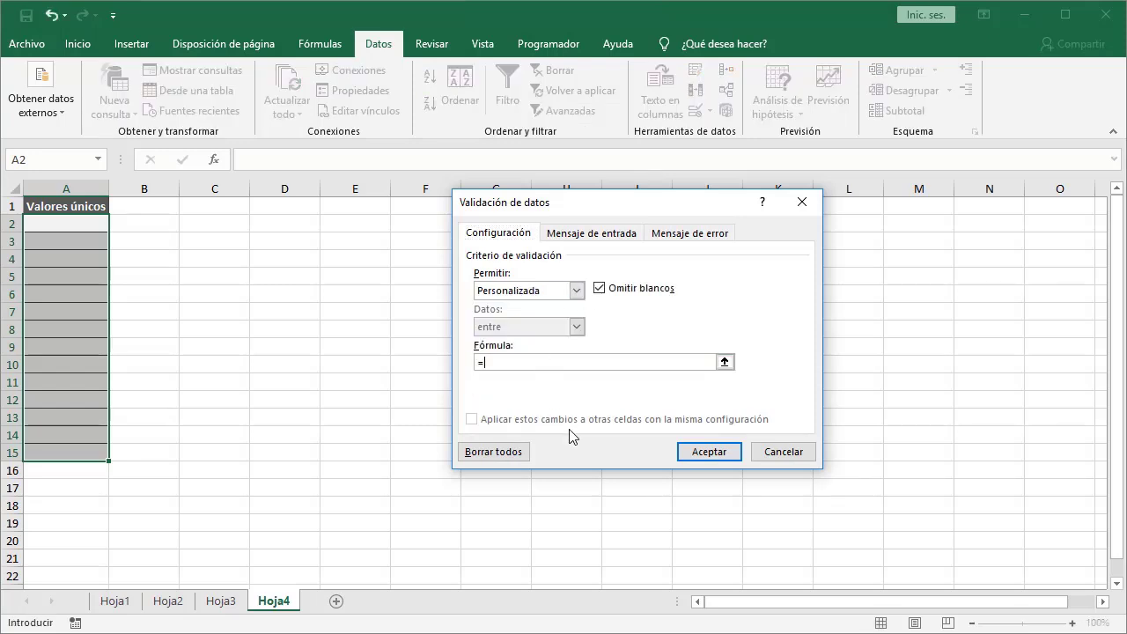
pyautogui.write('CONTAR.SI(')
pyautogui.moveTo(91, 225); pyautogui.dragTo(67, 446)
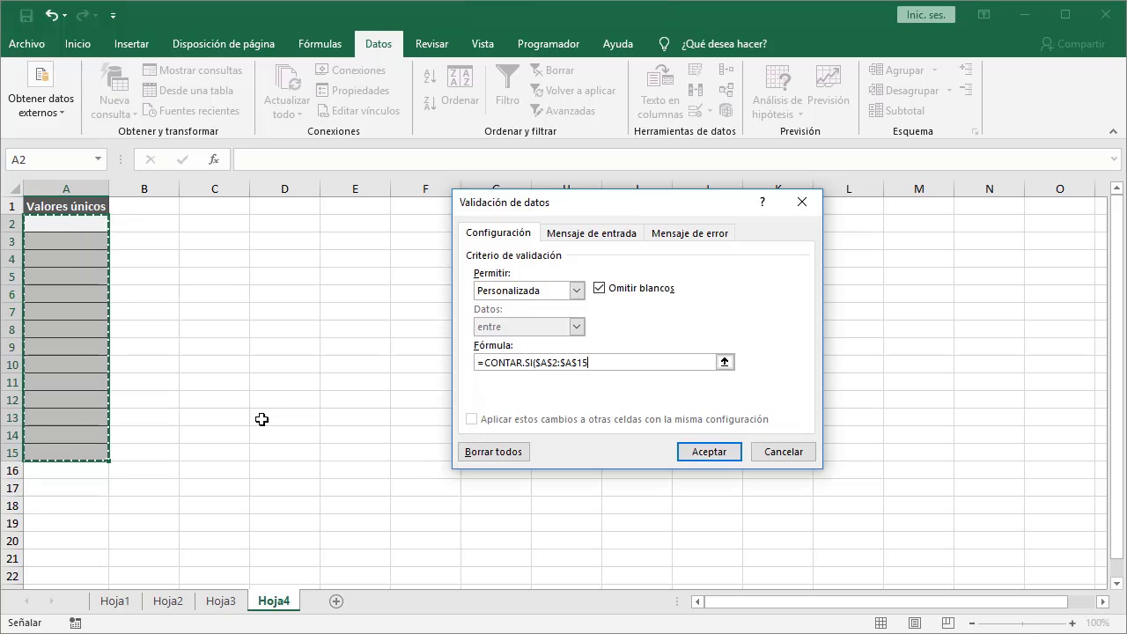
pyautogui.write(',')
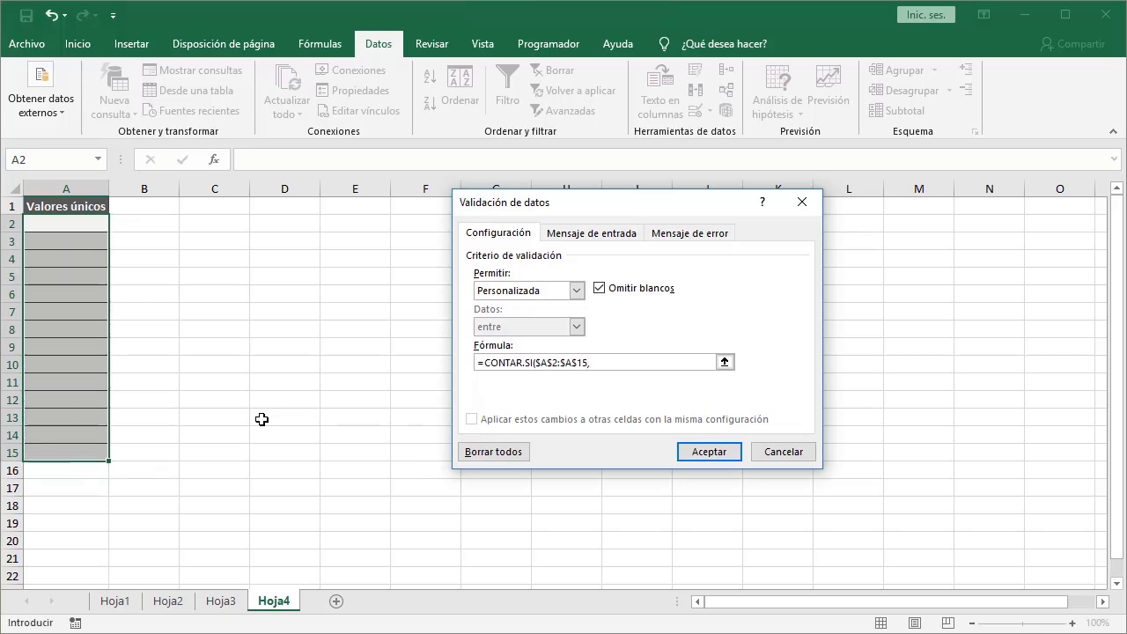
pyautogui.write('A2)')
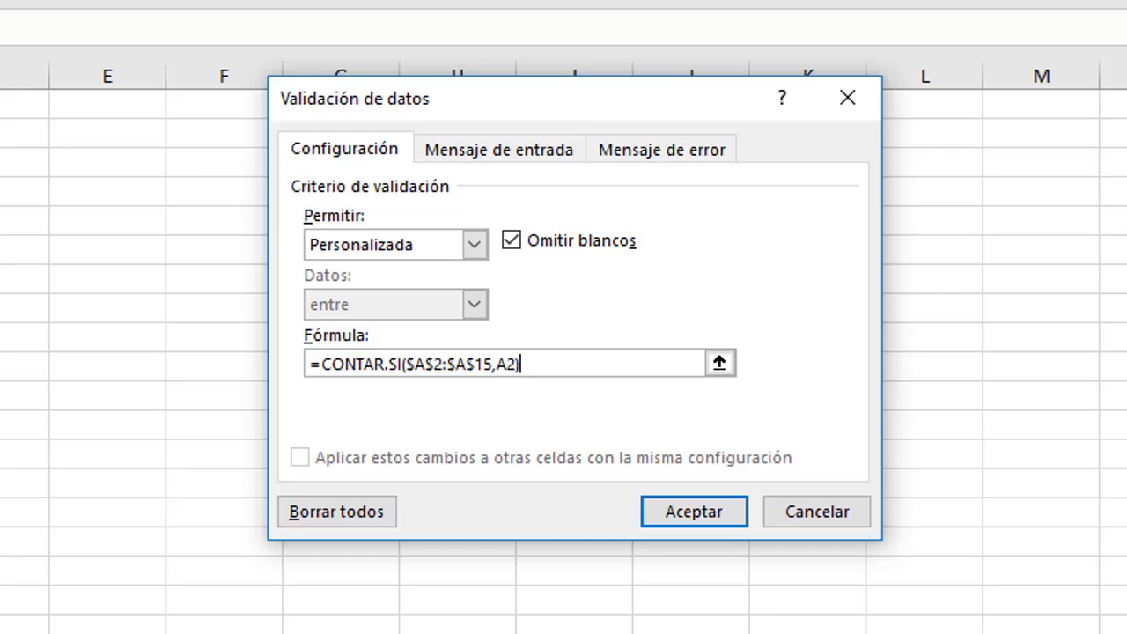
pyautogui.write('=1')
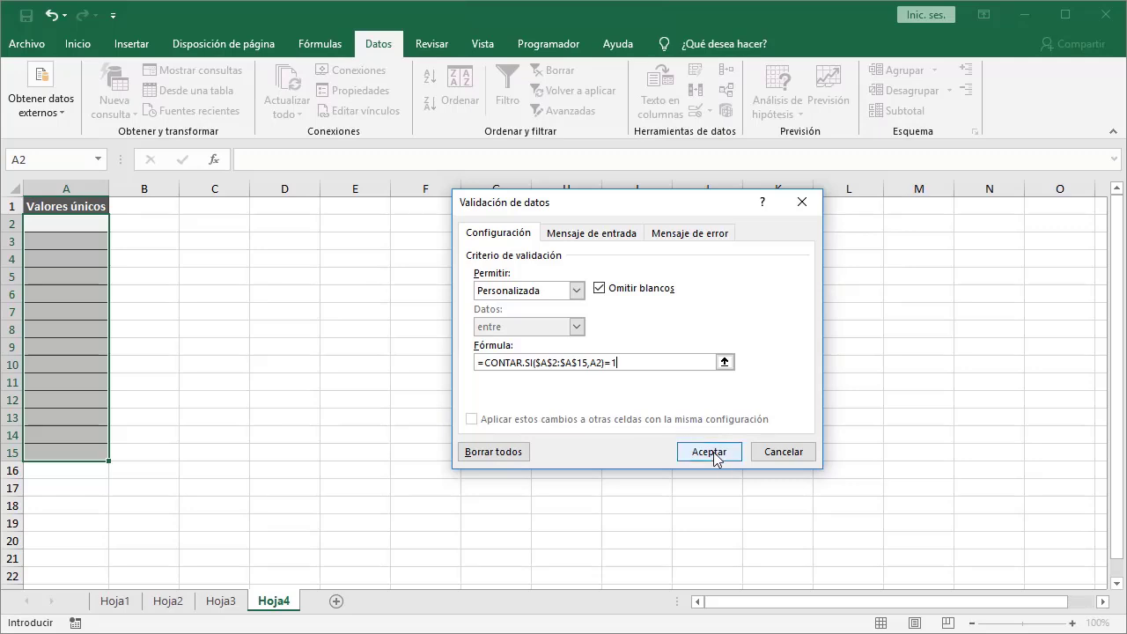
pyautogui.click(694, 512)
# Enter uno in cell A2 and dos in cell A3.
pyautogui.click(76, 225)
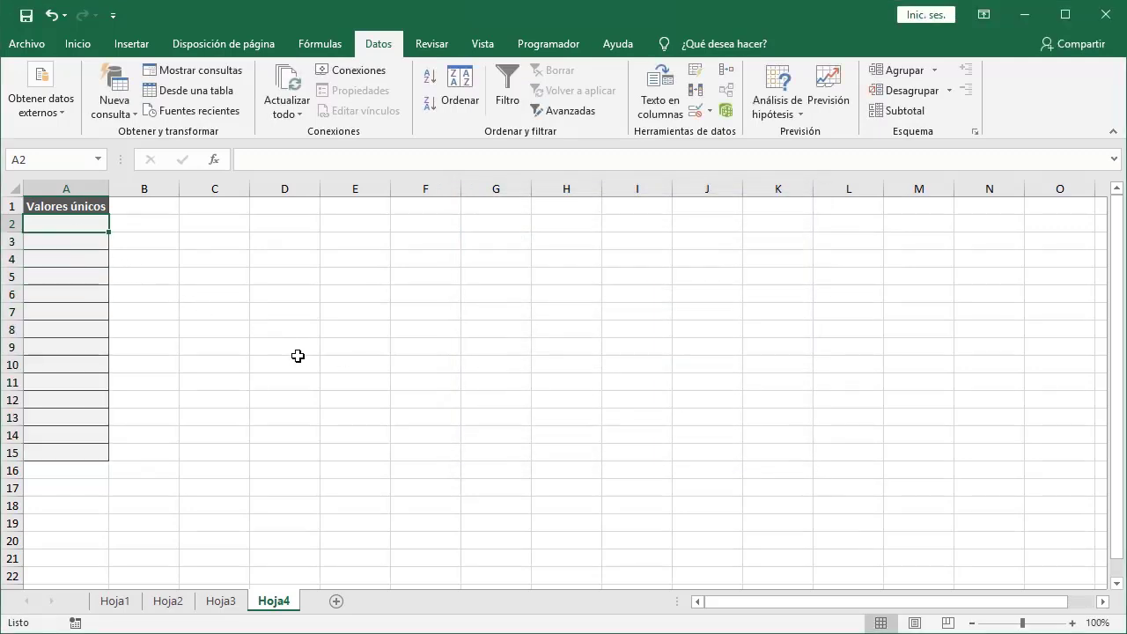
pyautogui.write('uno')
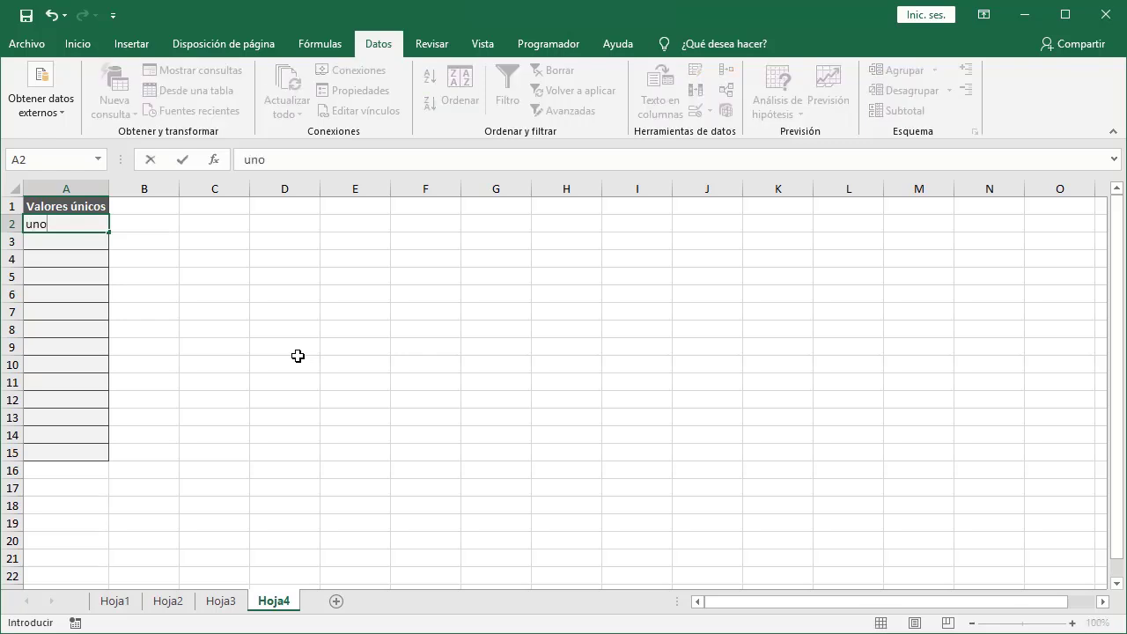
pyautogui.press('Return')
pyautogui.write('dos')
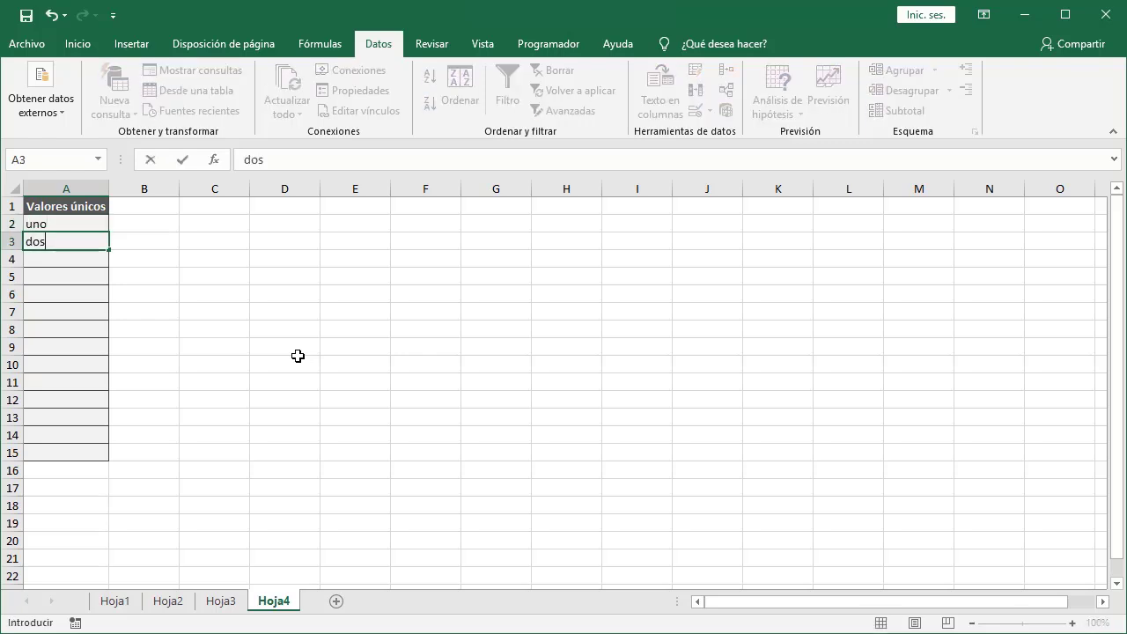
pyautogui.press('Return')
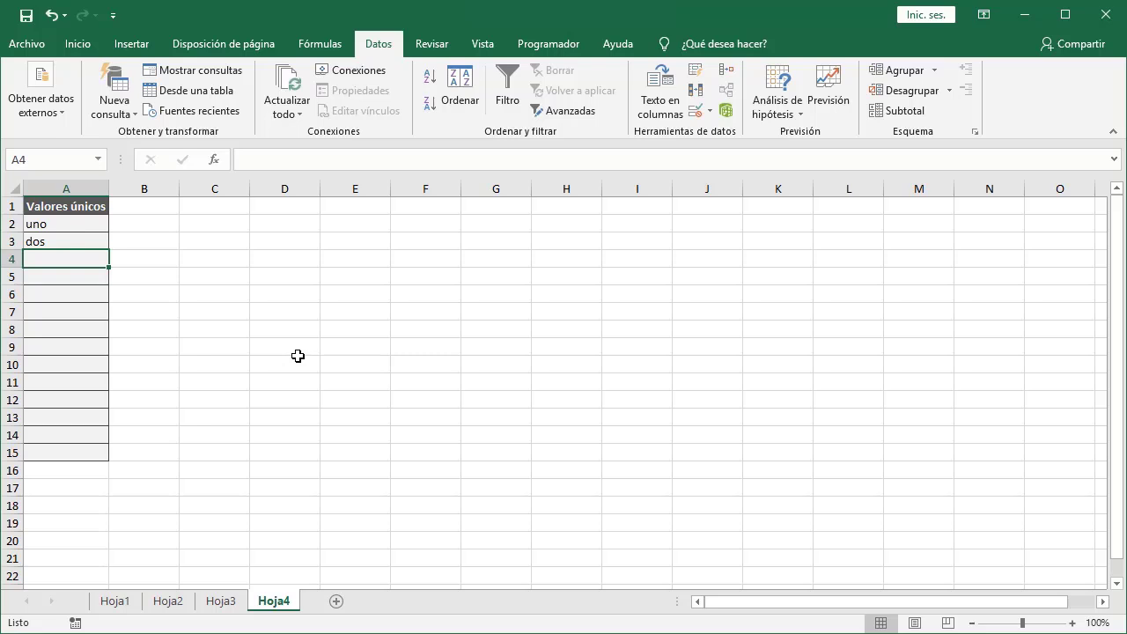
# Try entering the duplicate uno in A4, retry, and enter tres there instead.
pyautogui.write('uno')
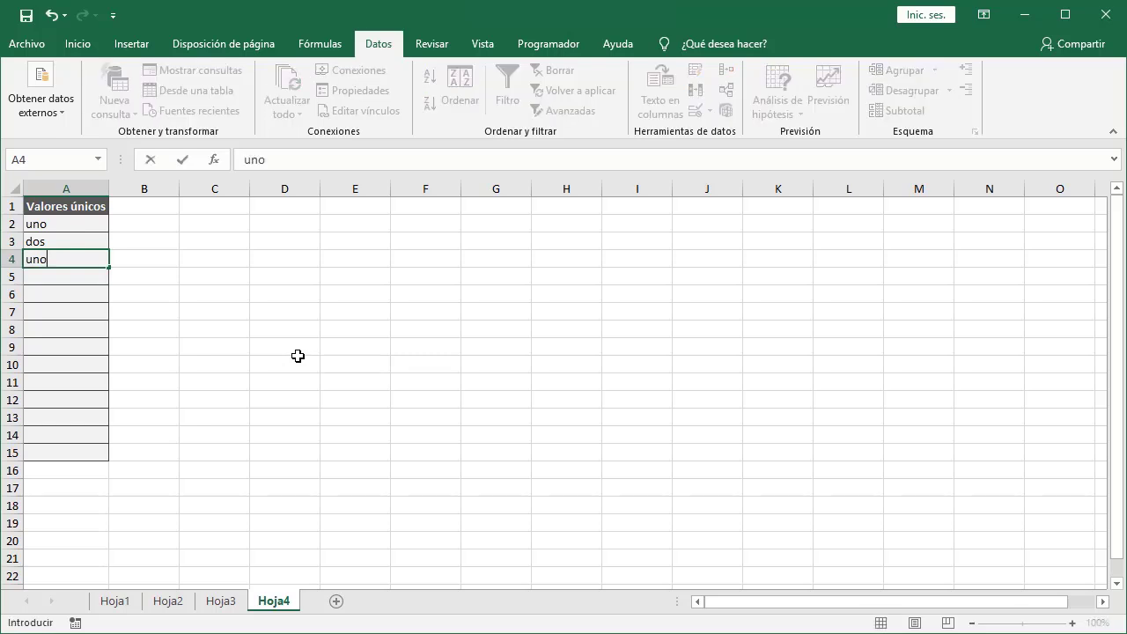
pyautogui.press('Return')
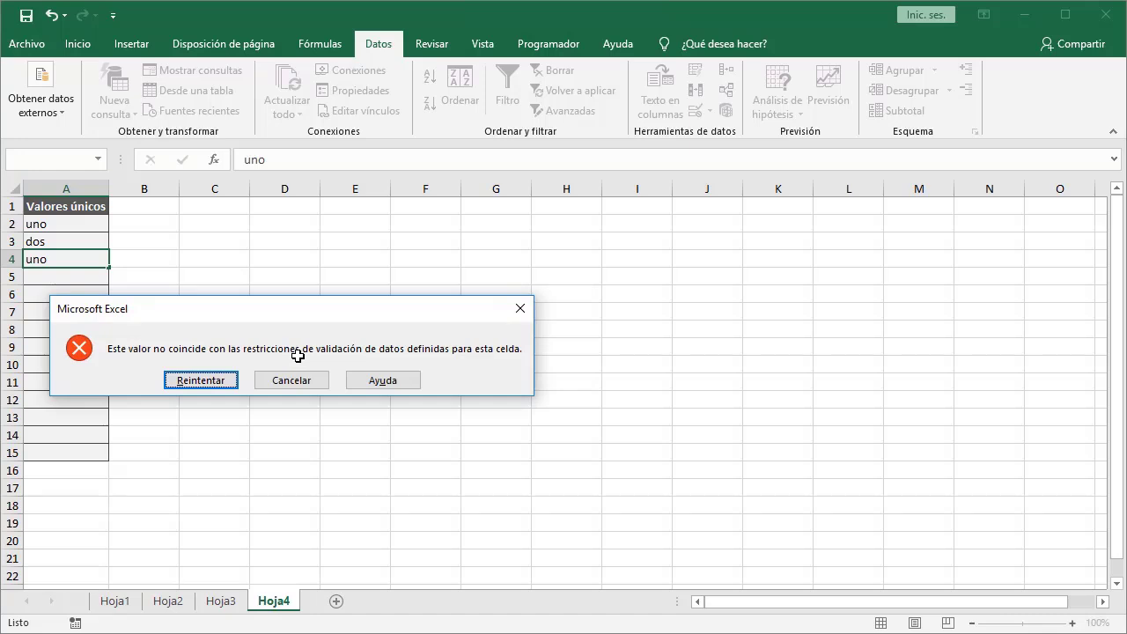
pyautogui.click(231, 384)
pyautogui.write('tres')
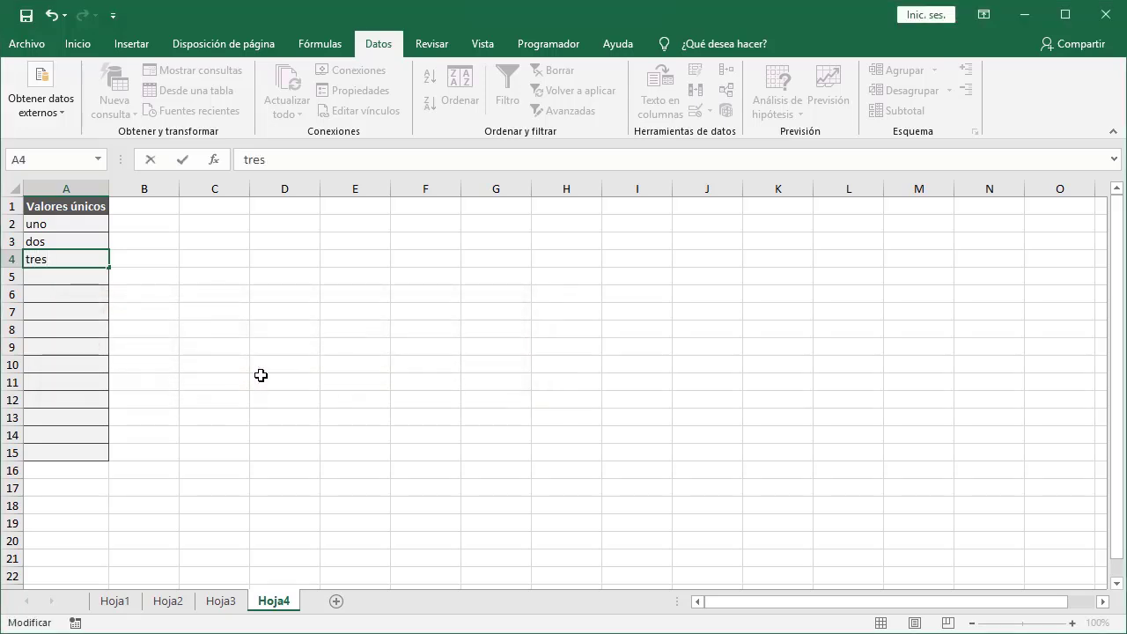
pyautogui.press('Return')
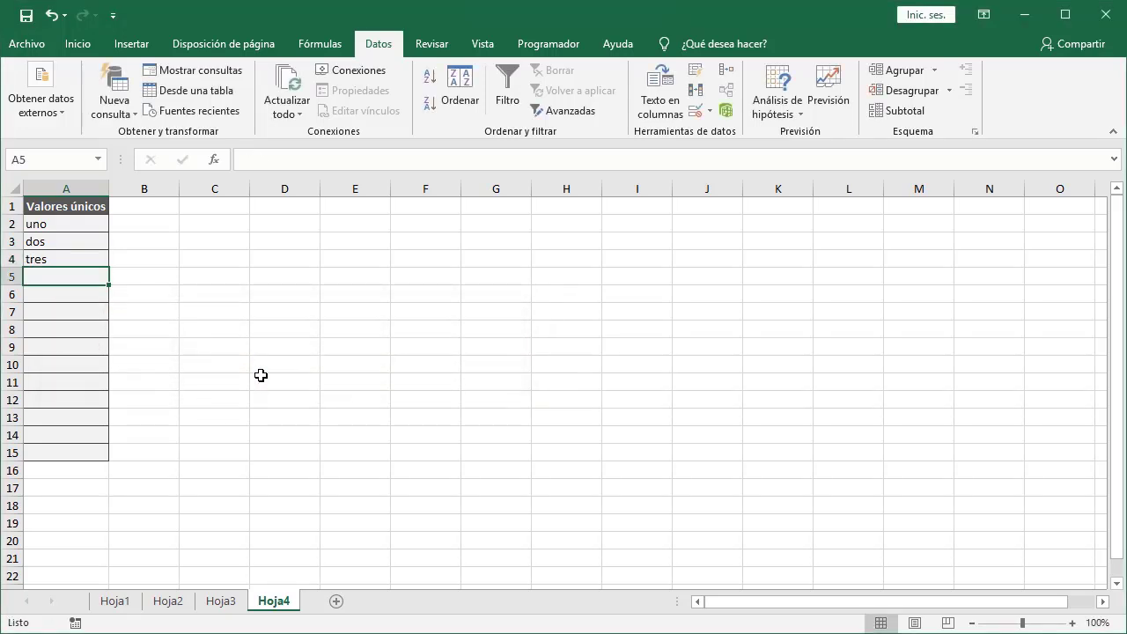